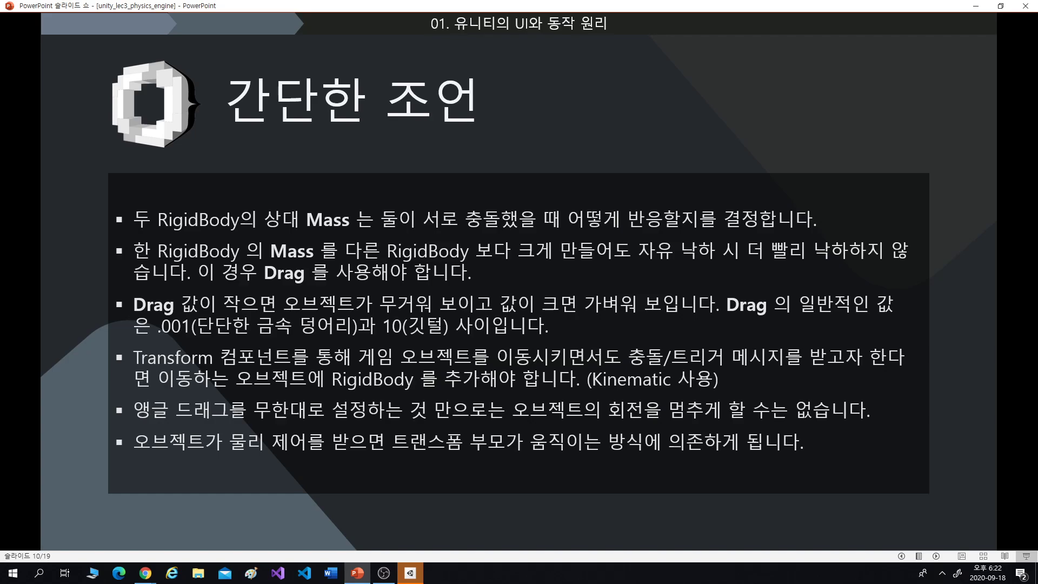
Advance the presentation to the slide that classifies the collider types.
key(Right)
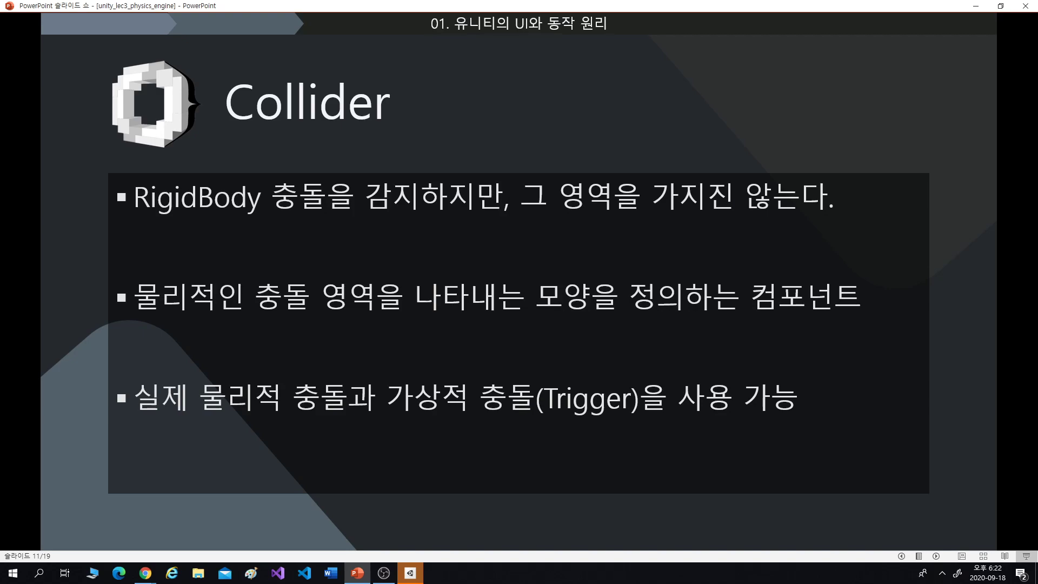
key(Right)
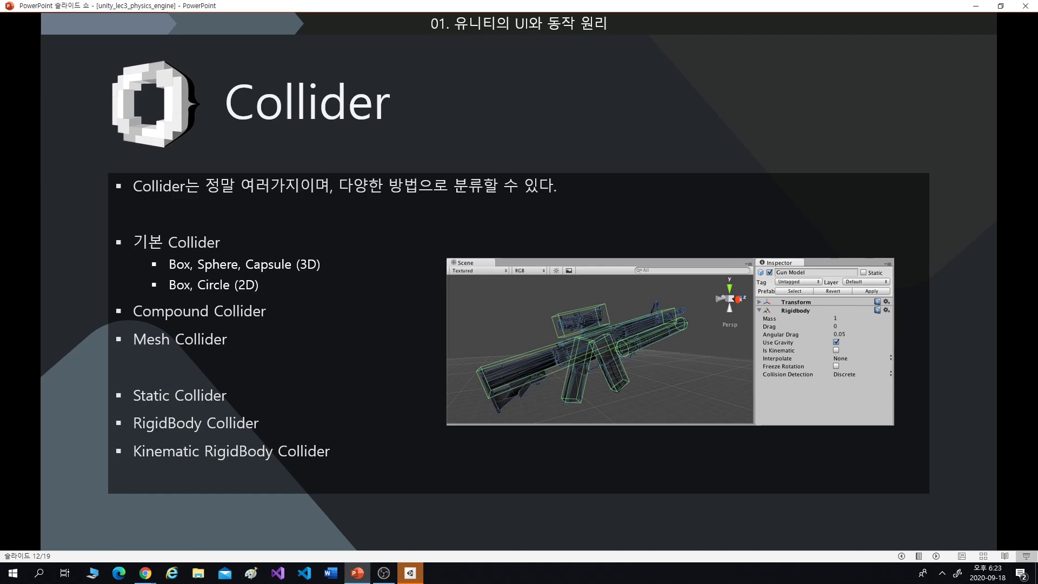
Switch to Unity Hub, open the Newnity project and dismiss the editor update notice.
click(410, 573)
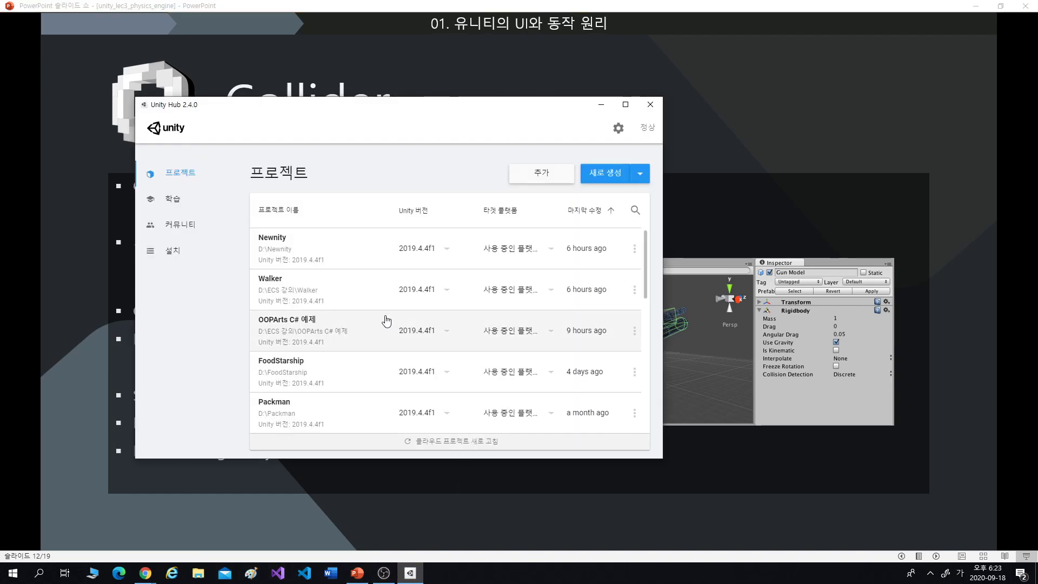
click(327, 257)
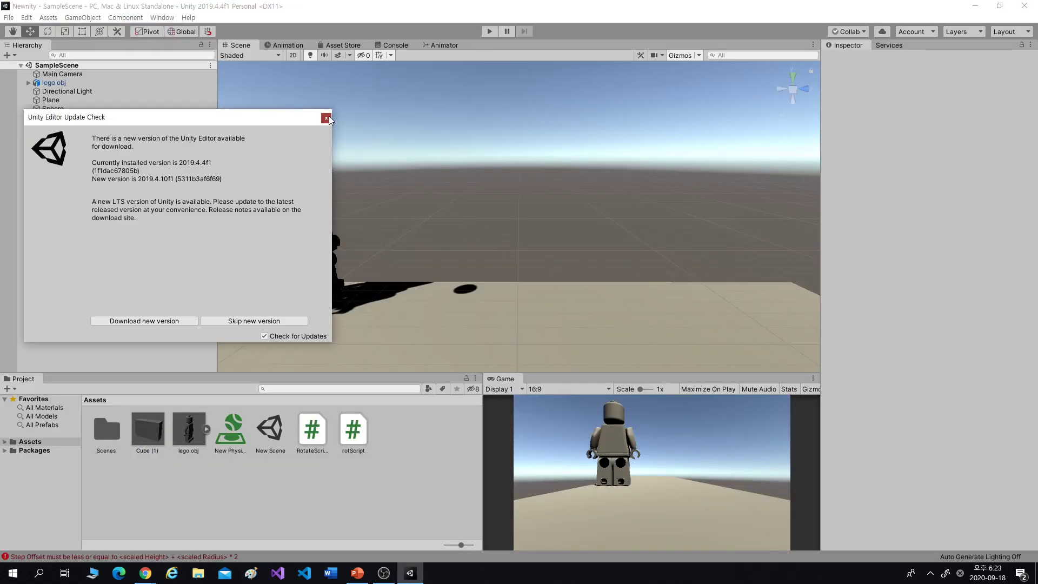
click(326, 118)
Select the sphere above the lego figure and browse the addable components matching "colli".
middle_drag(476, 268, 572, 258)
scroll(572, 258, down, 8)
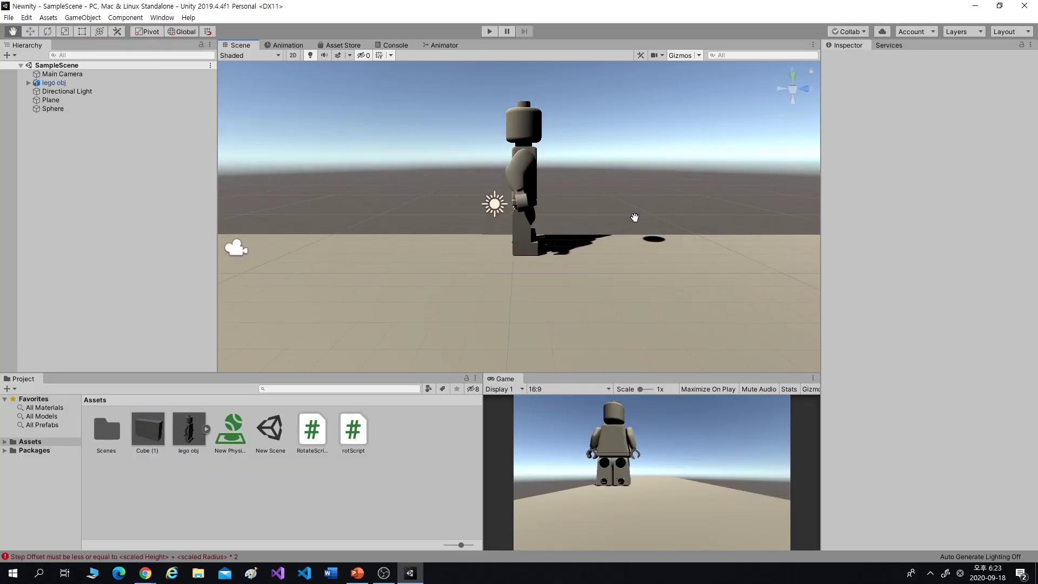
middle_drag(483, 234, 529, 353)
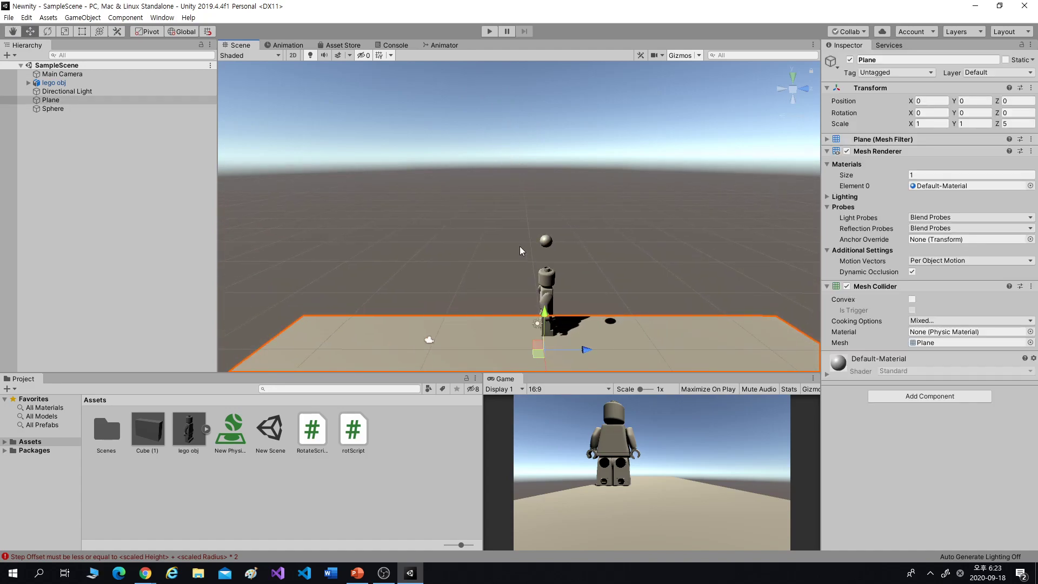
click(493, 245)
scroll(493, 244, up, 3)
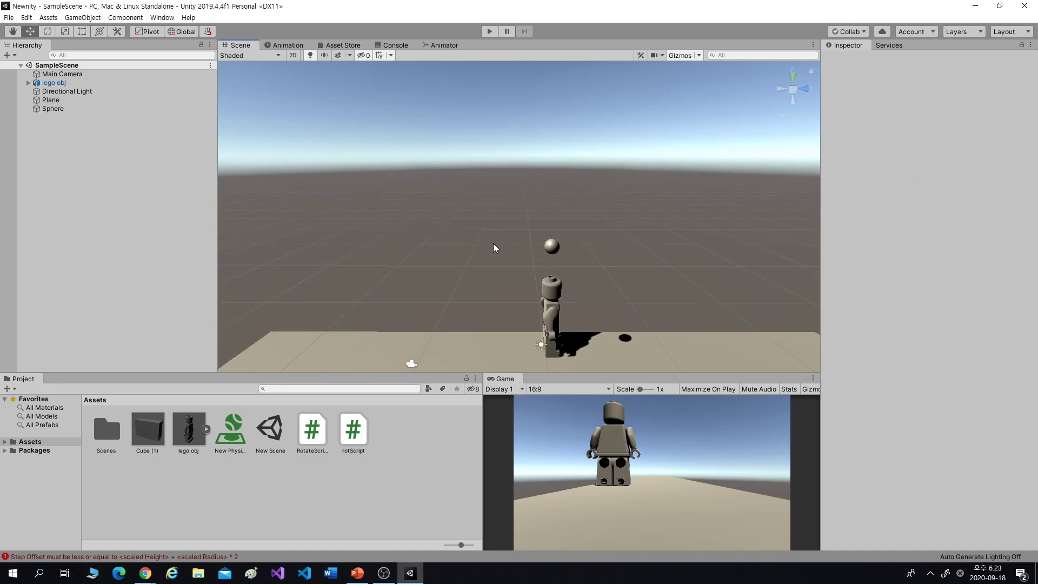
click(557, 250)
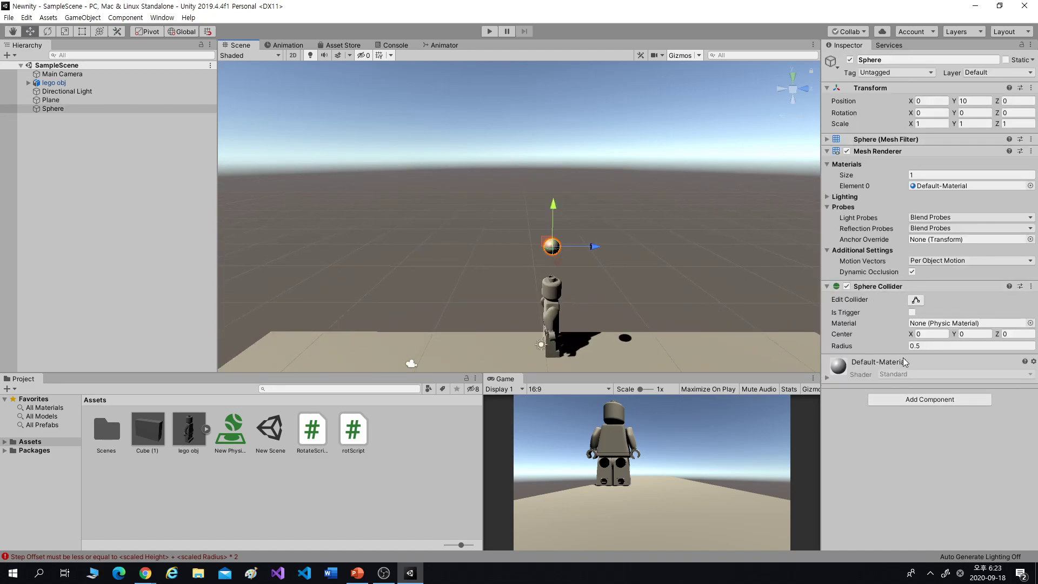
click(906, 399)
text(colli)
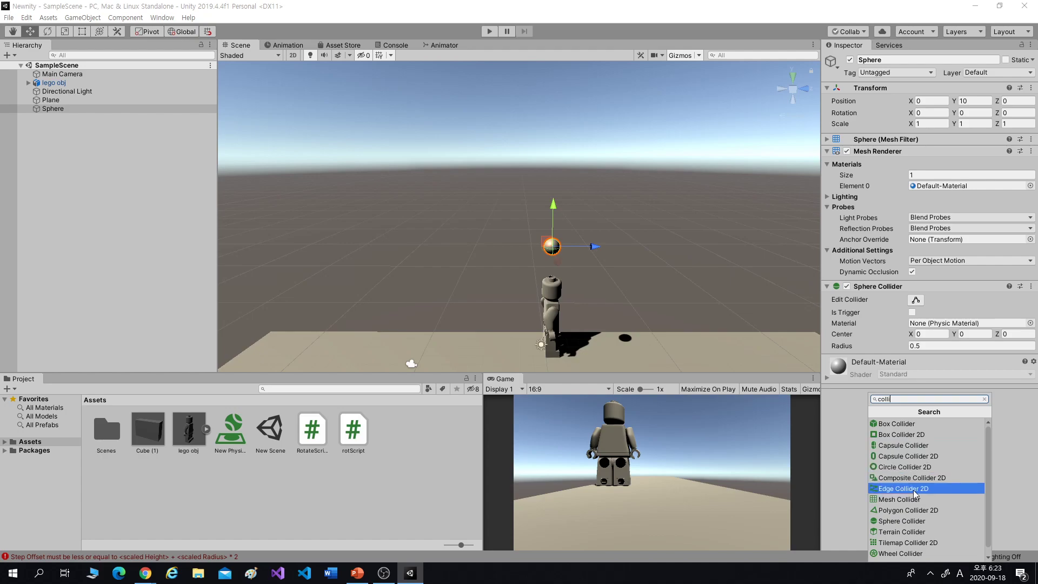
scroll(913, 517, down, 1)
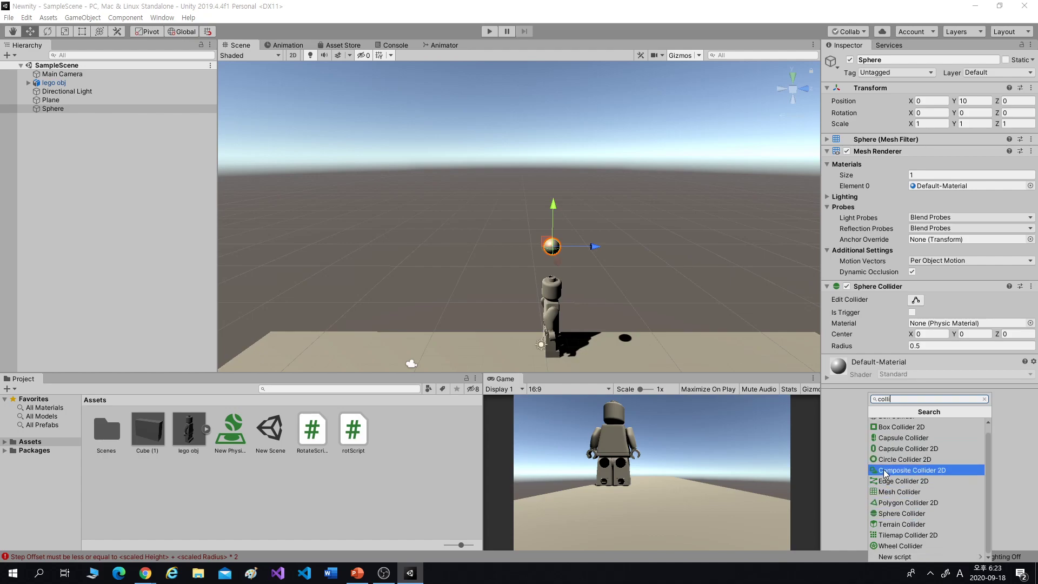
scroll(886, 473, up, 1)
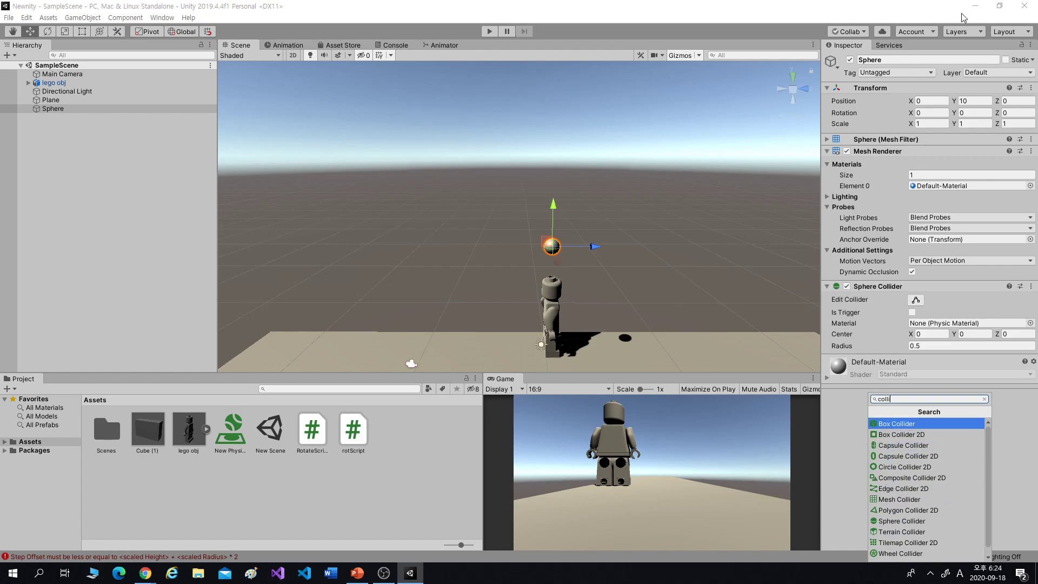
Switch to the presentation, view the example slide and return to the collider types slide.
click(975, 5)
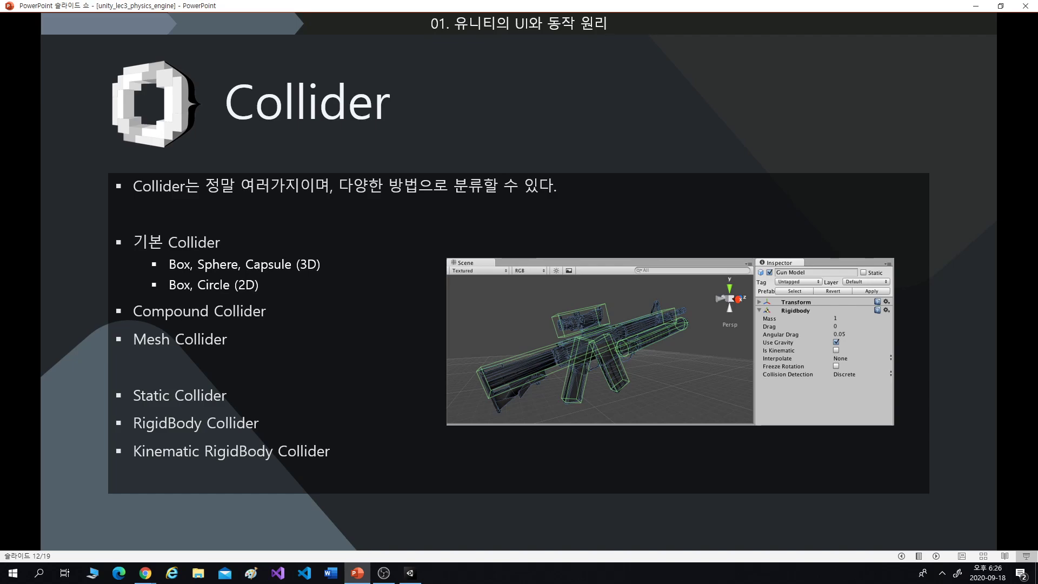
key(Right)
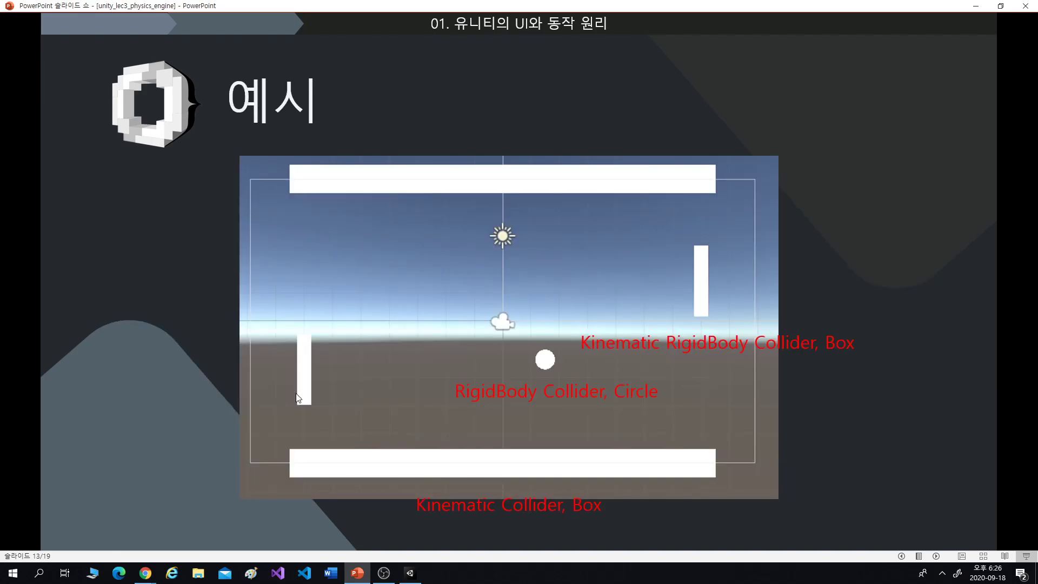
key(Left)
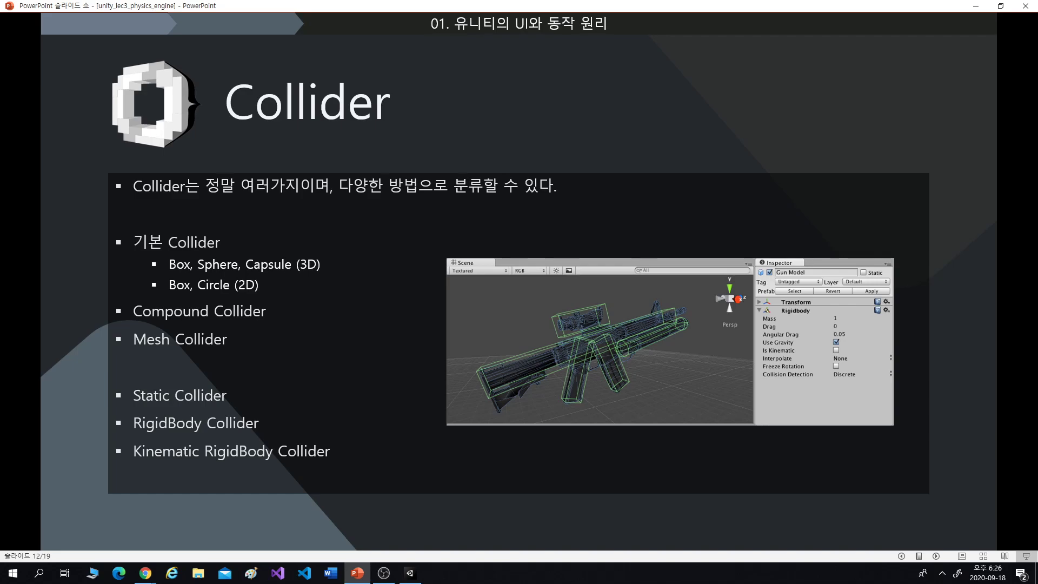
Switch to the Newnity project in Unity and select the lego figure to inspect its components.
key(alt+Tab)
key(Tab)
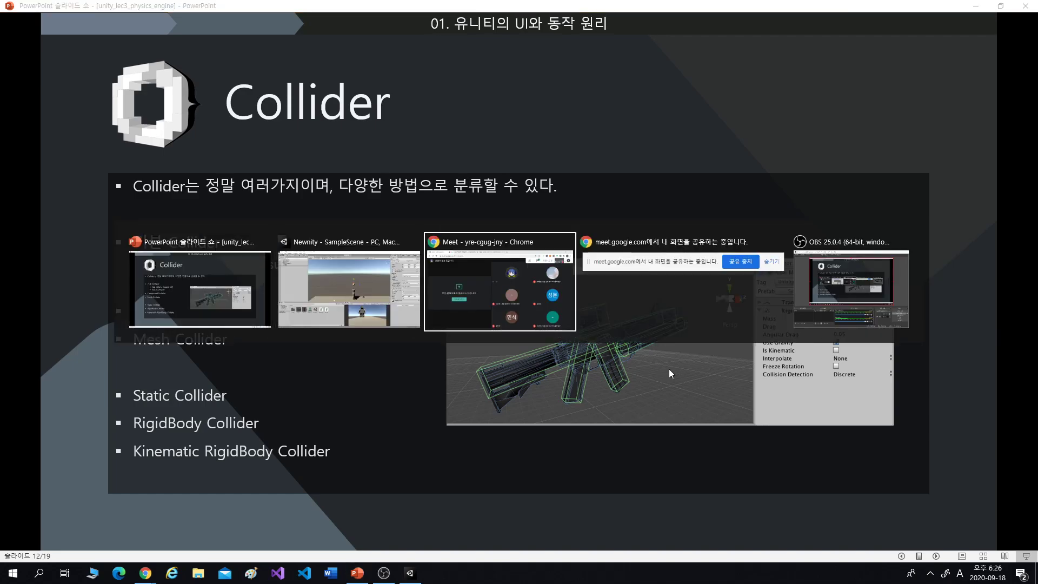
click(384, 308)
scroll(579, 334, up, 6)
middle_drag(667, 314, 527, 186)
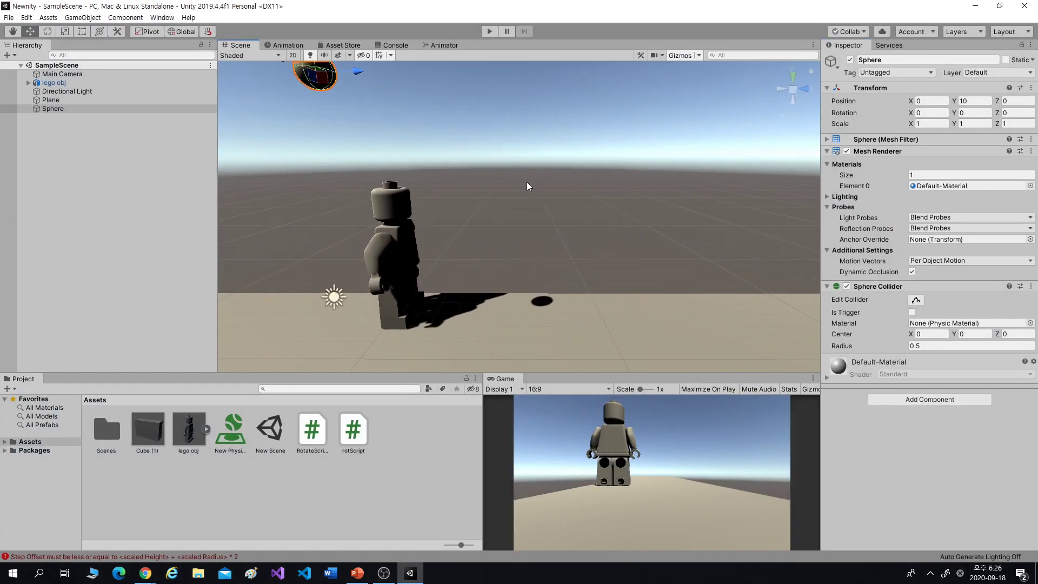
click(406, 231)
middle_drag(442, 241, 391, 228)
middle_drag(497, 226, 616, 213)
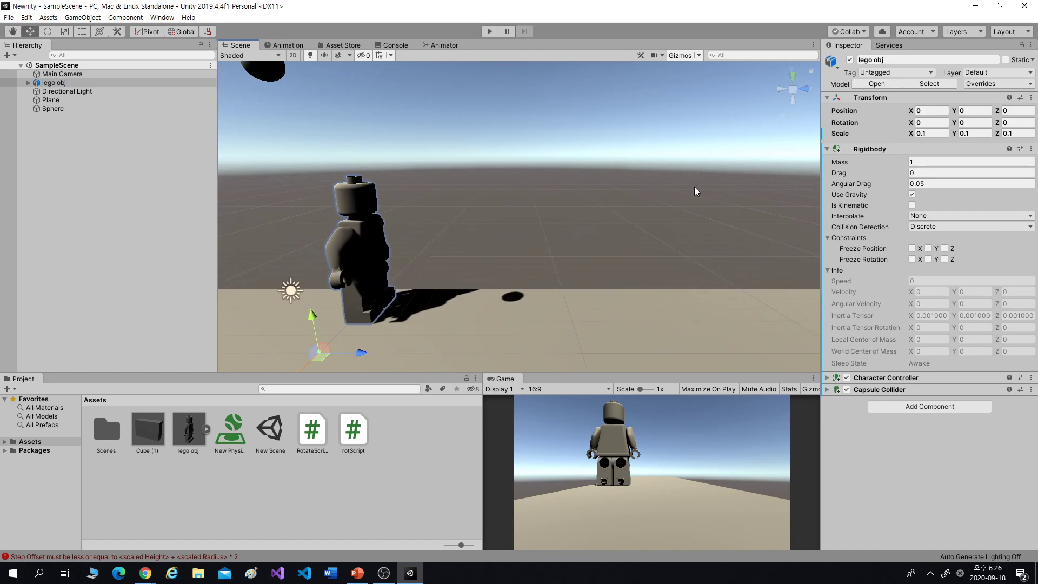
Expand lego obj and go through its child parts to examine which piece of the figure each one represents.
click(29, 82)
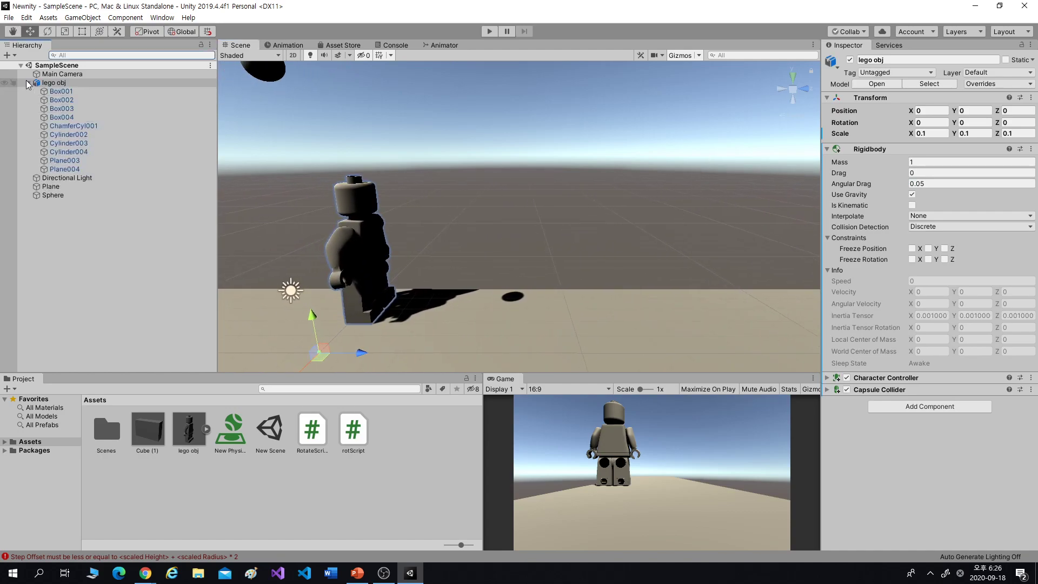
click(61, 92)
click(61, 100)
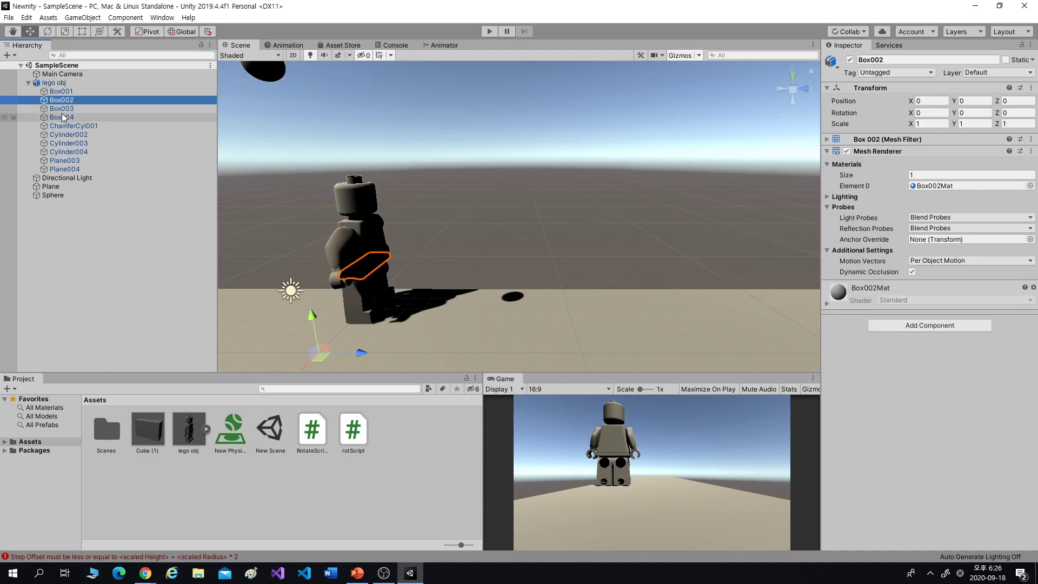
click(63, 117)
click(65, 128)
click(65, 152)
click(65, 169)
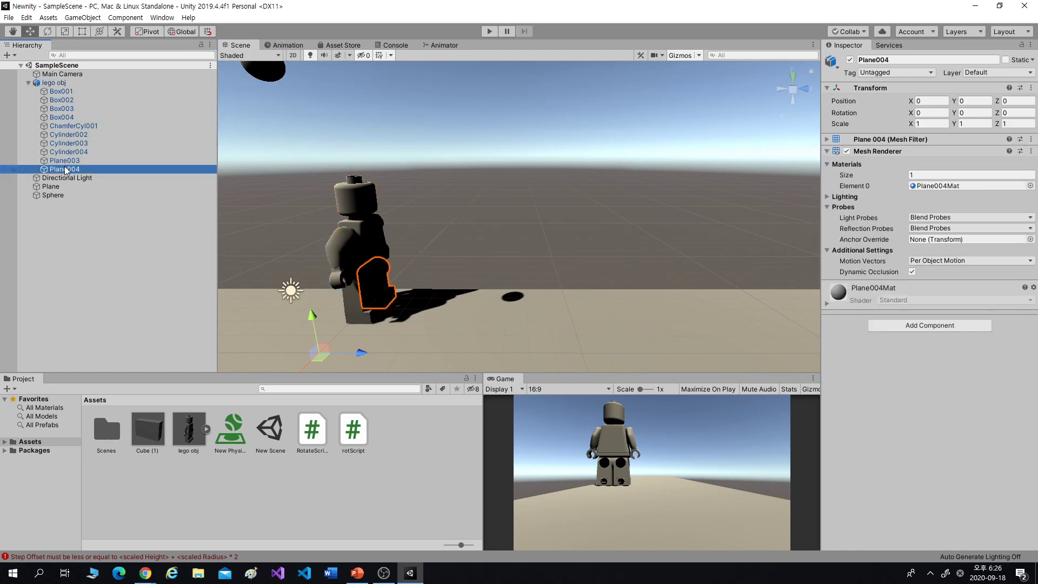
click(66, 160)
click(67, 152)
click(67, 143)
click(67, 135)
click(68, 127)
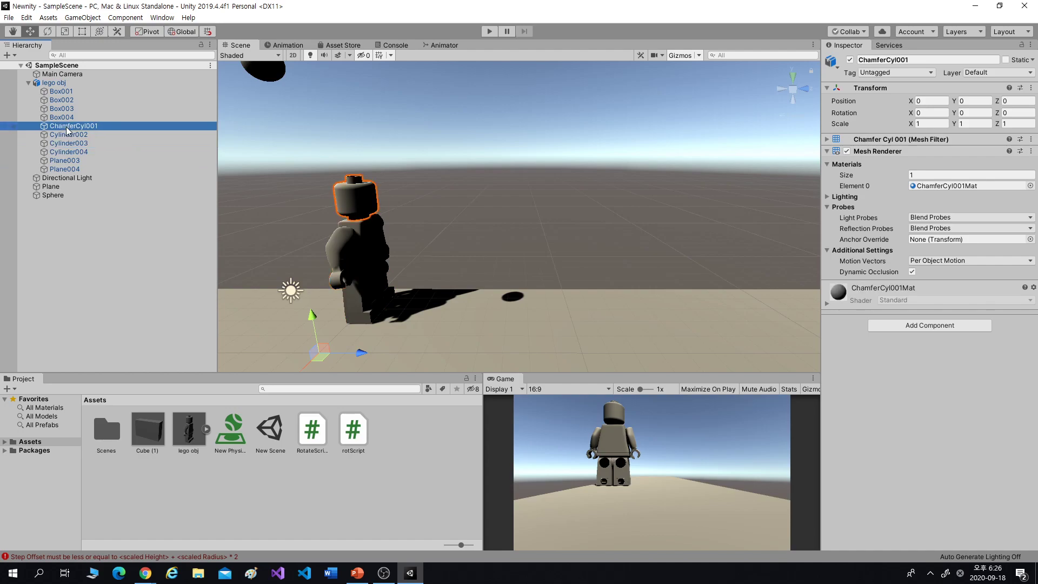
Add a Mesh Collider to the torso part Box001 and locate its mesh filter's mesh in the project assets.
click(68, 92)
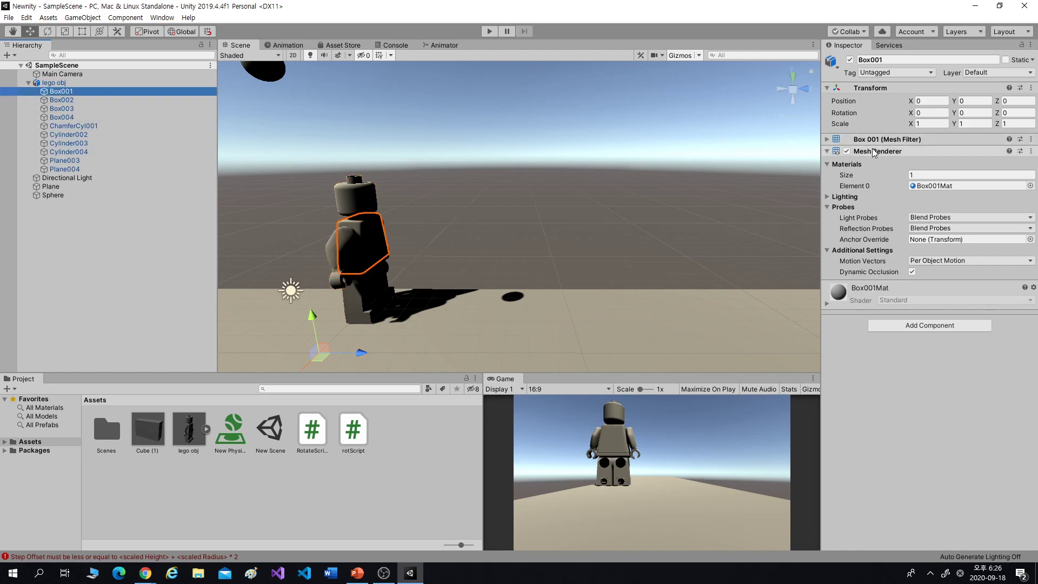
key(f)
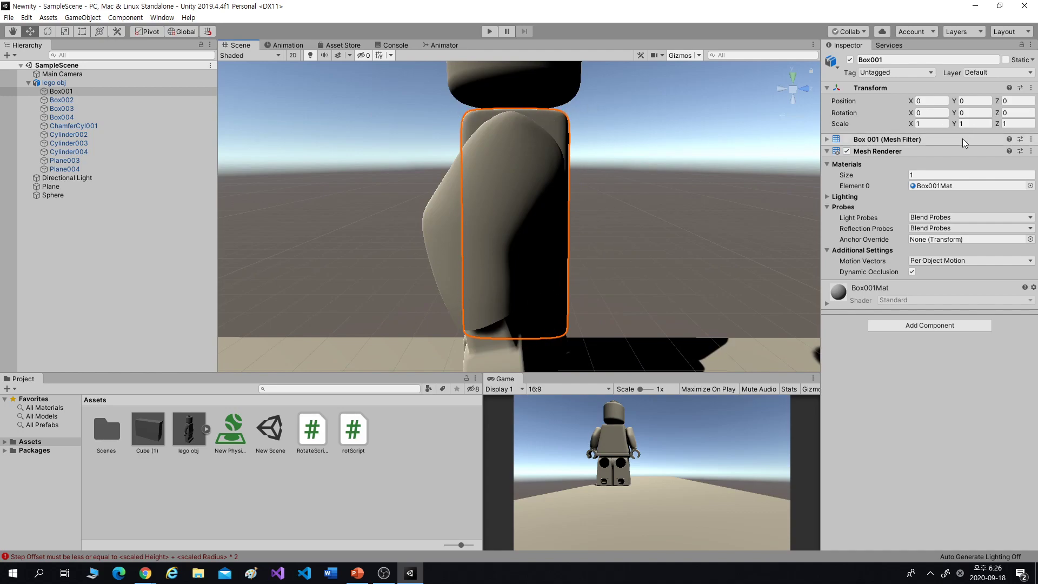
click(943, 140)
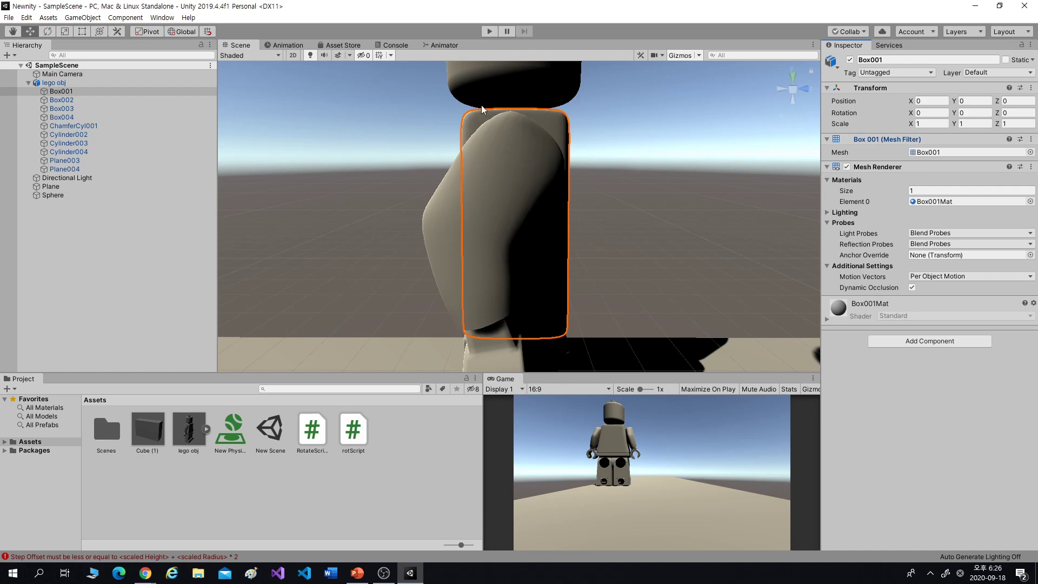
scroll(475, 313, down, 6)
click(936, 341)
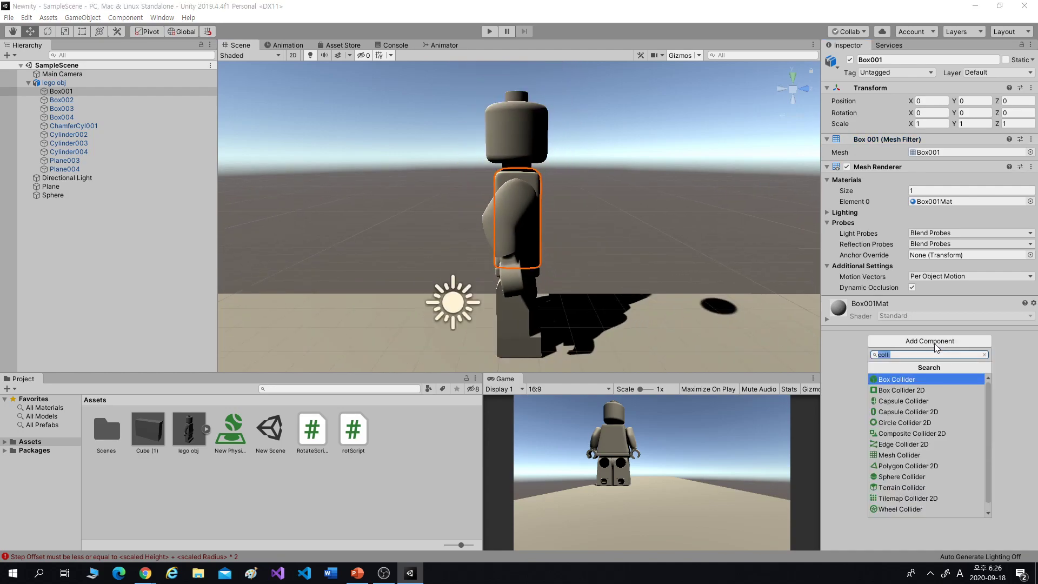
text(mes)
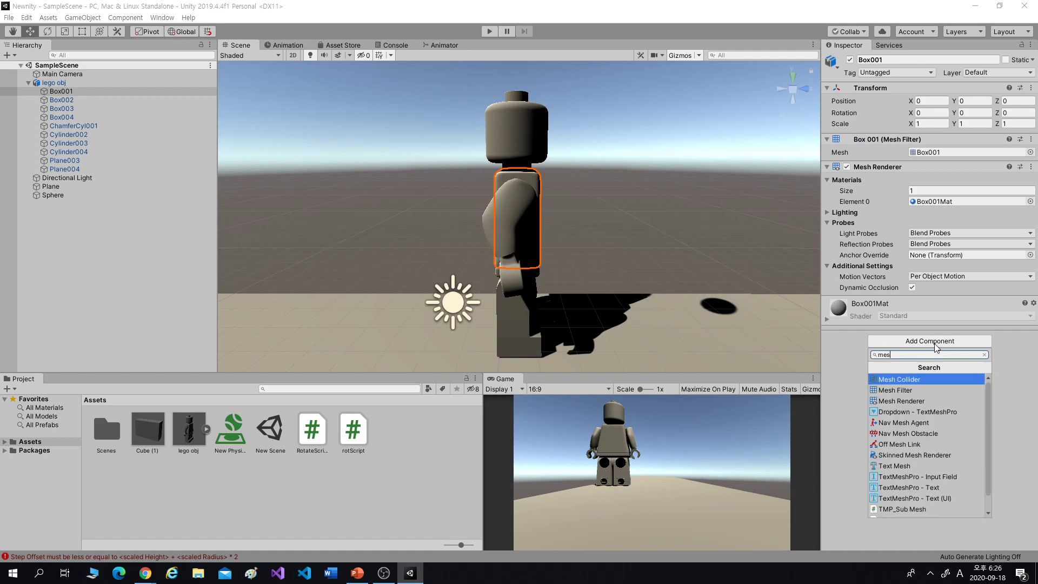
key(Return)
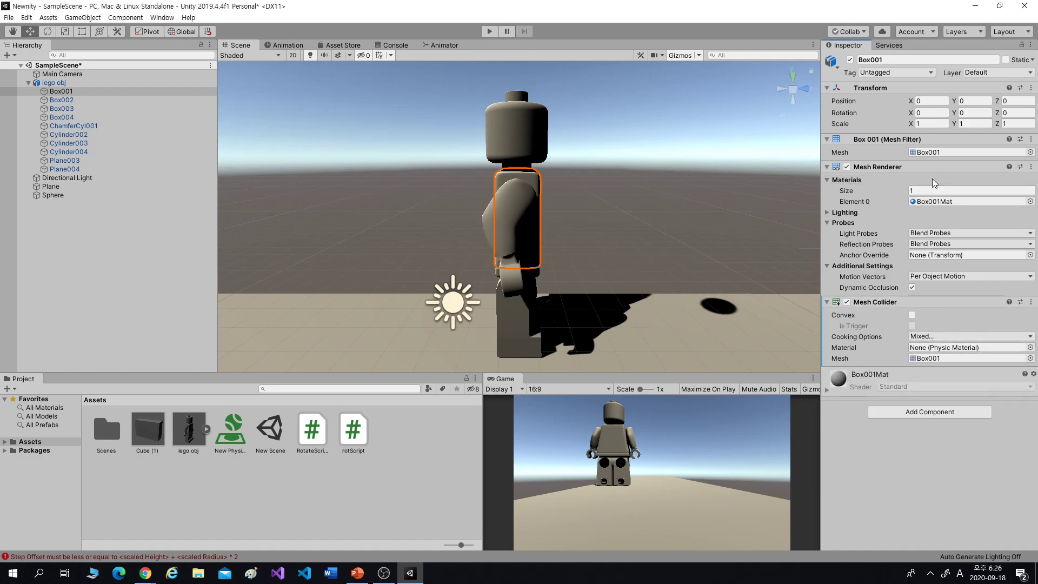
click(944, 153)
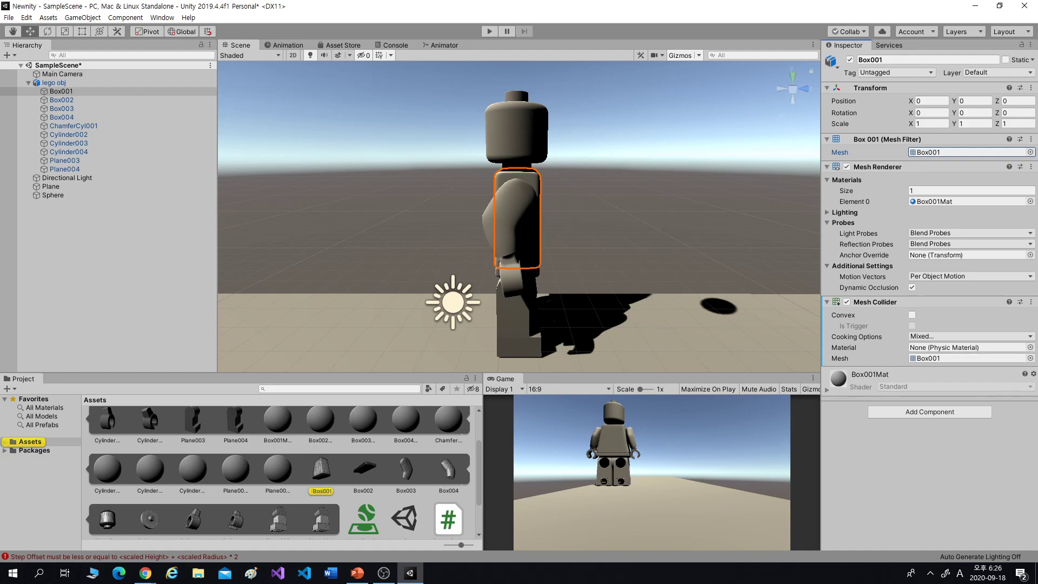
Remove the Mesh Collider component from Box001.
click(1017, 302)
right_click(1020, 306)
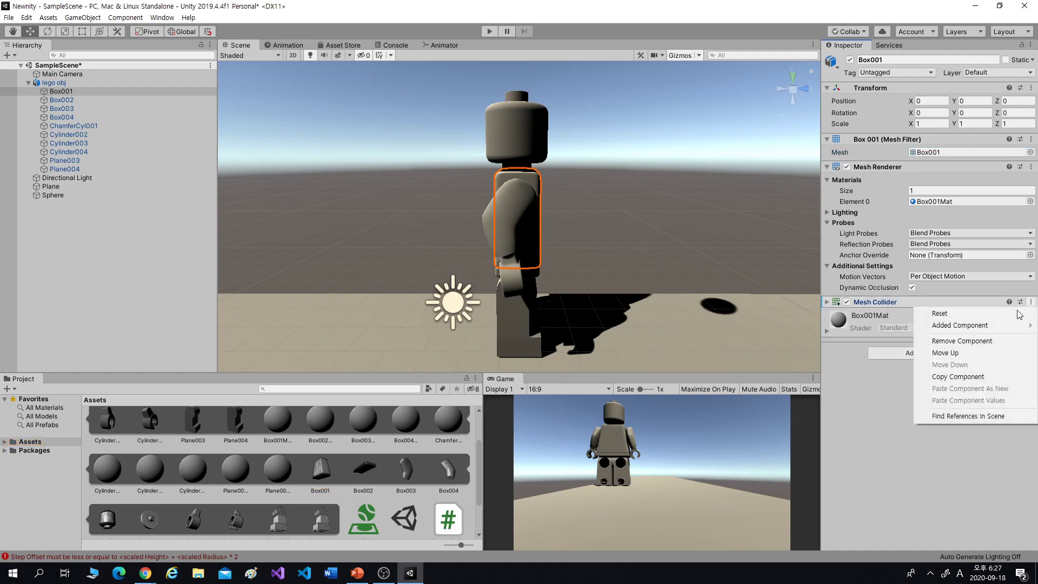
click(960, 341)
Add a Box Collider component to the torso part Box001.
click(944, 343)
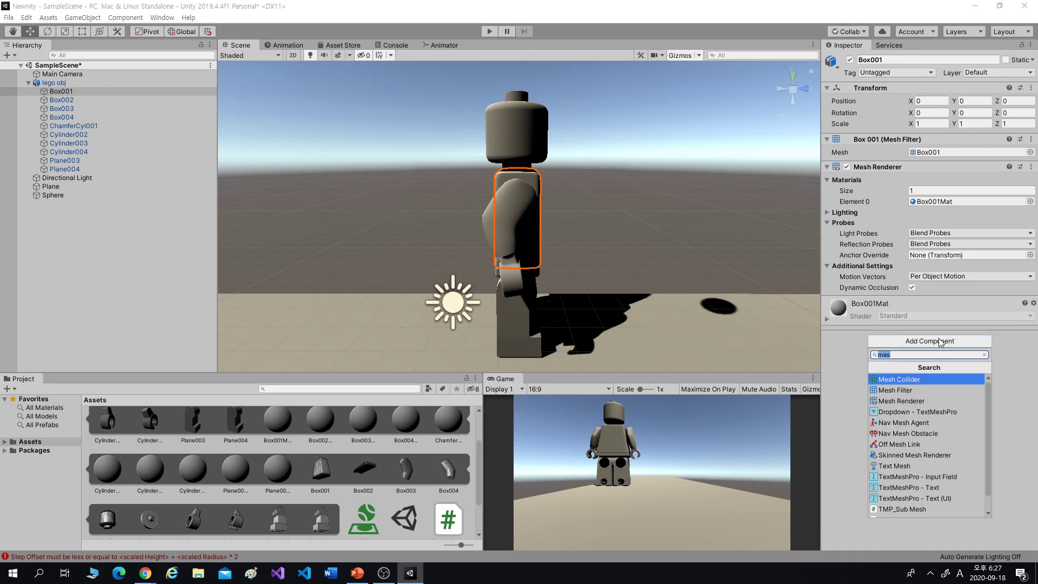
text(box)
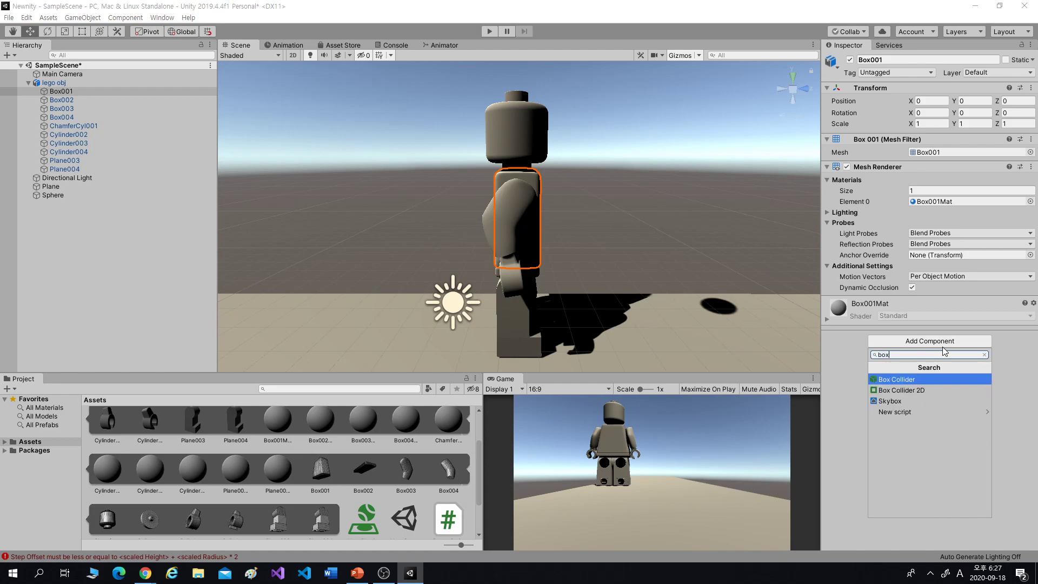
key(Return)
middle_drag(583, 252, 371, 271)
scroll(493, 287, up, 6)
middle_drag(265, 302, 331, 260)
Select the arm part Box003 of the lego figure and add a Box Collider to it.
click(331, 261)
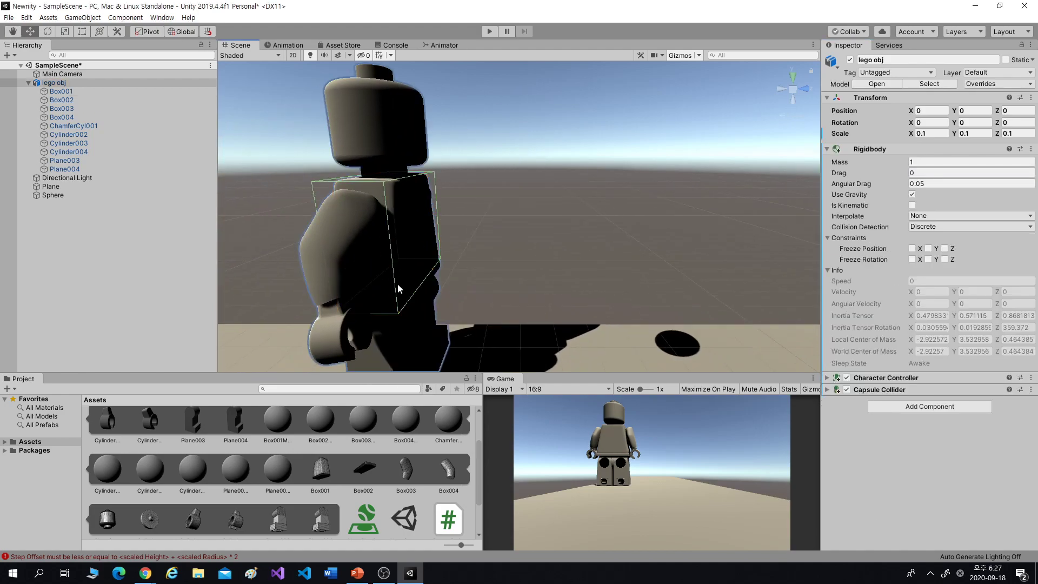
click(341, 285)
click(919, 340)
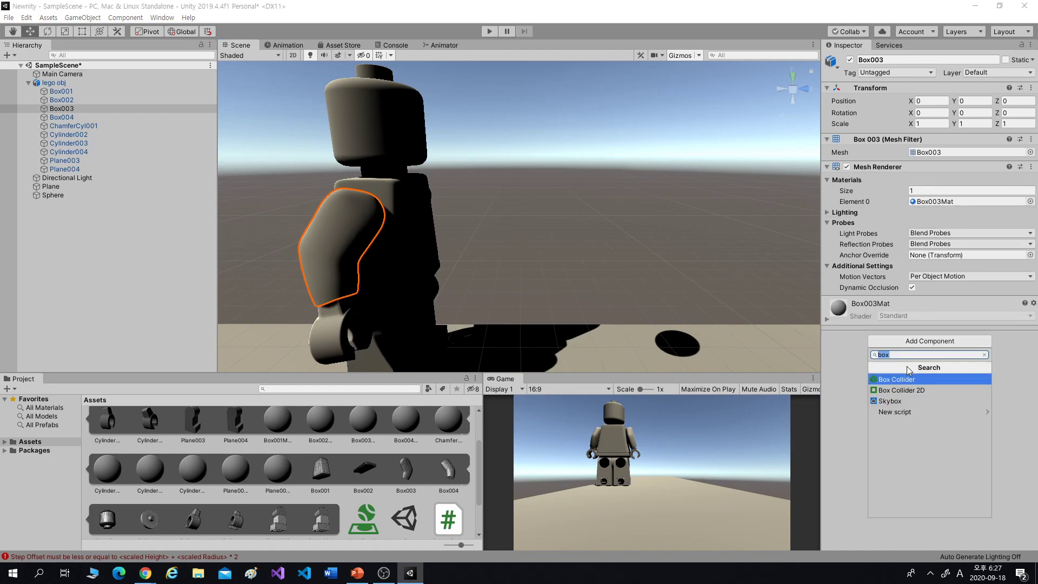
click(900, 379)
Select the lego figure's head part ChamferCyl001 in the scene to inspect its components.
middle_drag(523, 298, 487, 292)
click(535, 288)
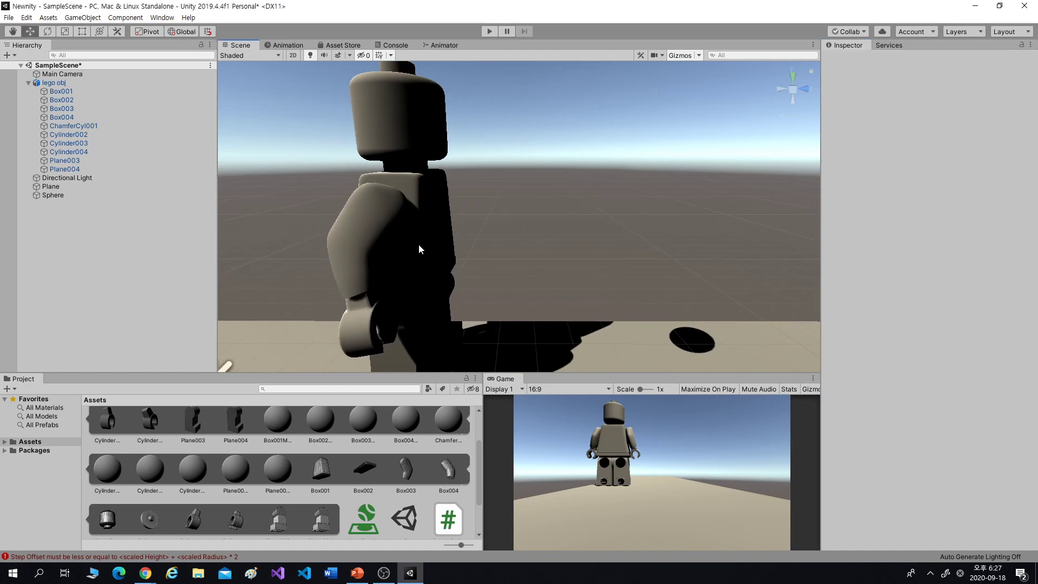
click(418, 244)
scroll(513, 247, down, 5)
click(432, 142)
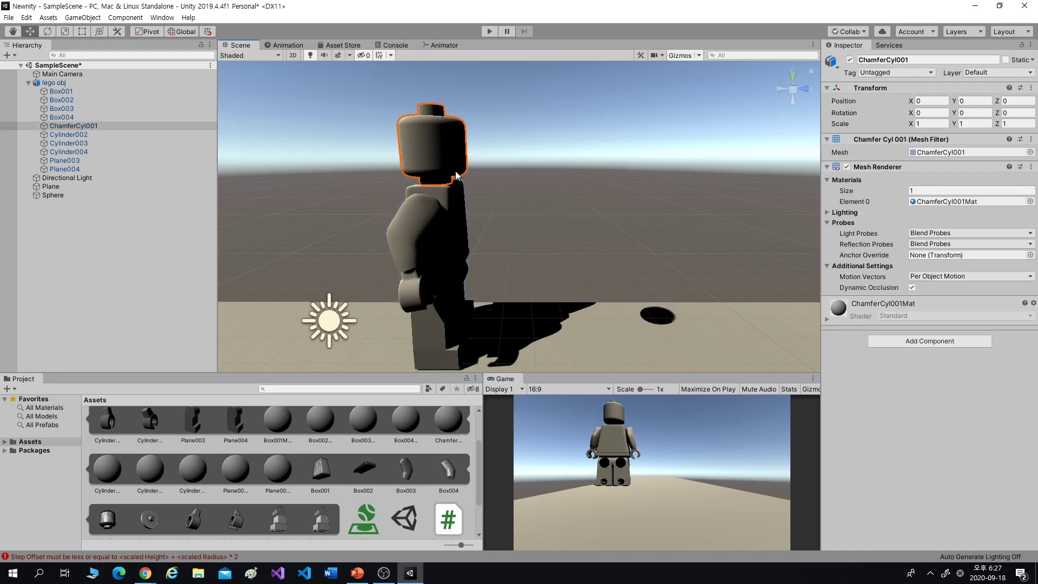
Add a Capsule Collider component to the lego figure's head part ChamferCyl001.
click(951, 341)
text(b)
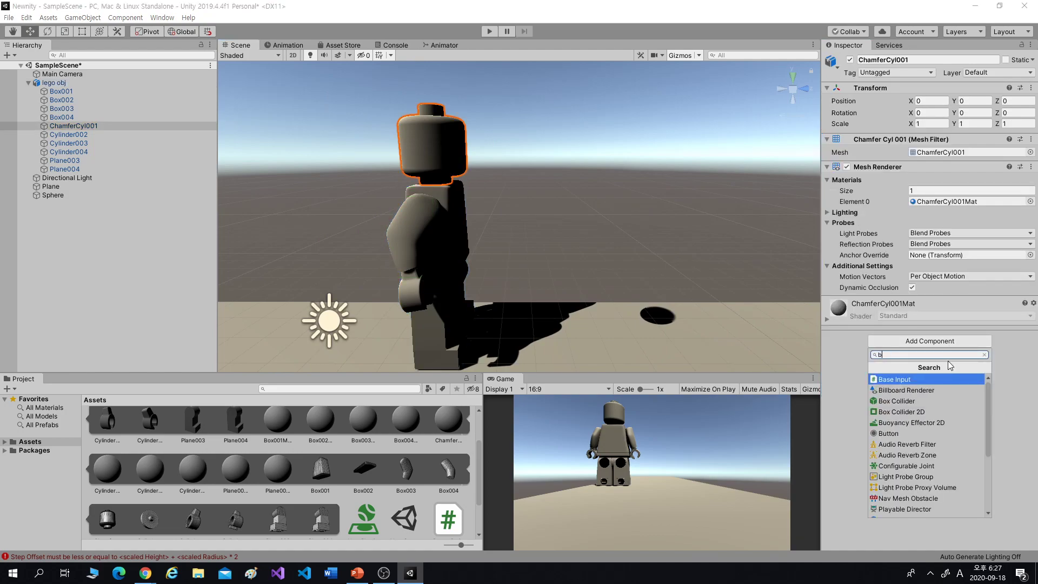
key(BackSpace)
text(cap)
key(Return)
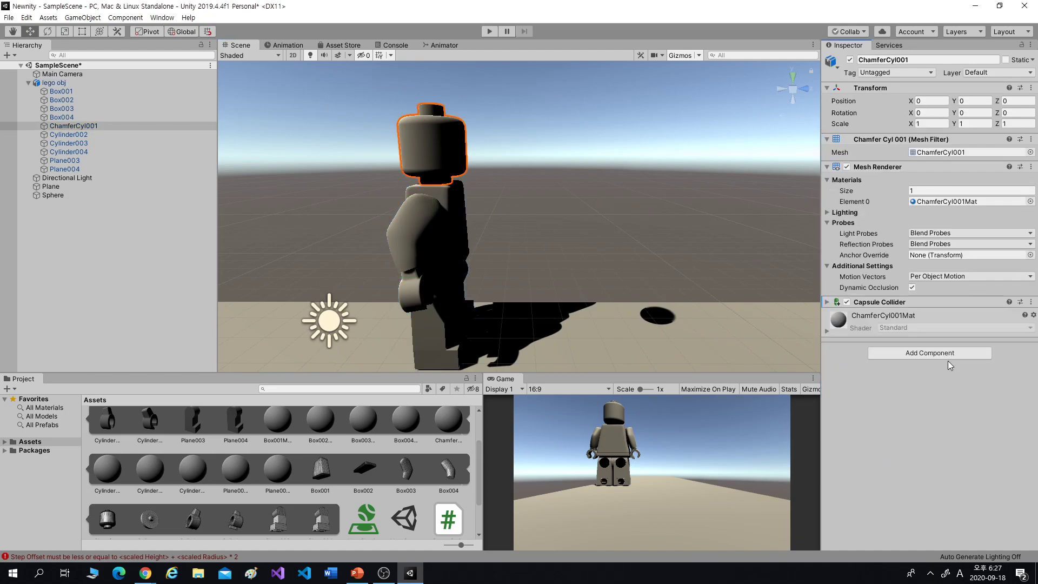
Reselect the head part ChamferCyl001, expand its Capsule Collider settings and examine how the capsule fits around the head.
click(705, 219)
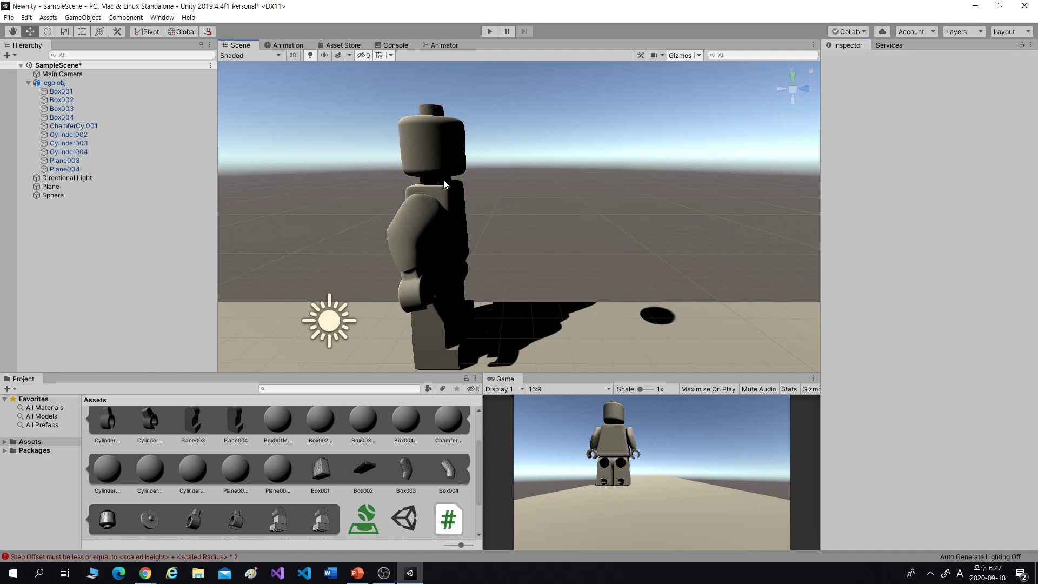
click(445, 151)
click(444, 152)
click(872, 305)
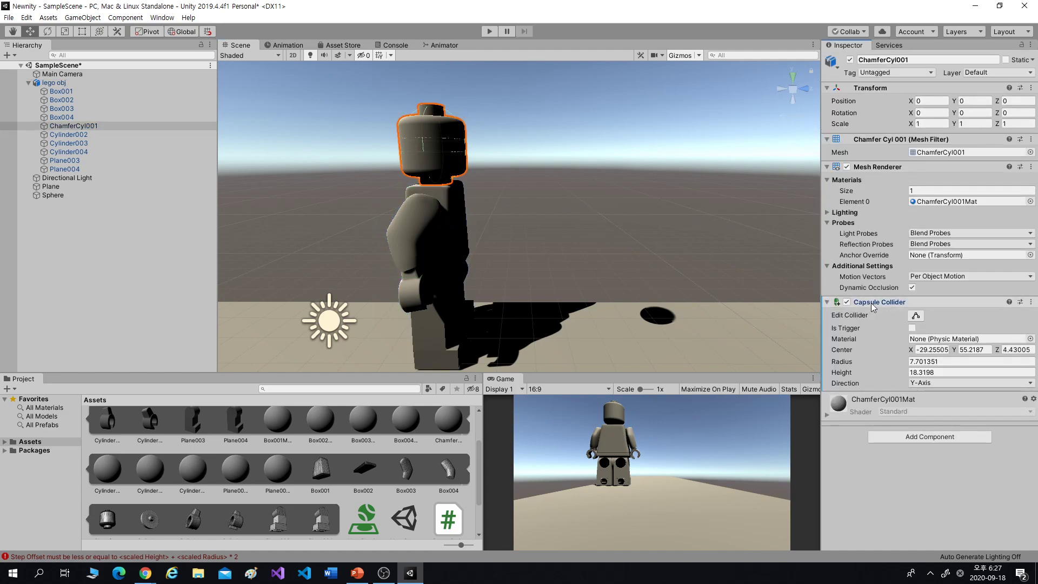
key(f)
middle_drag(472, 230, 482, 236)
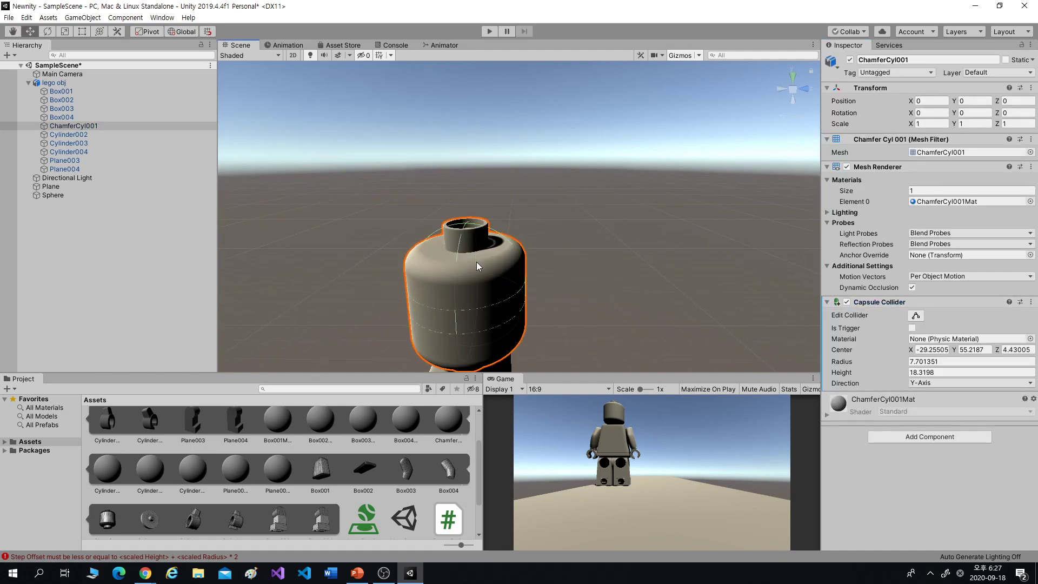
alt+drag(422, 303, 609, 291)
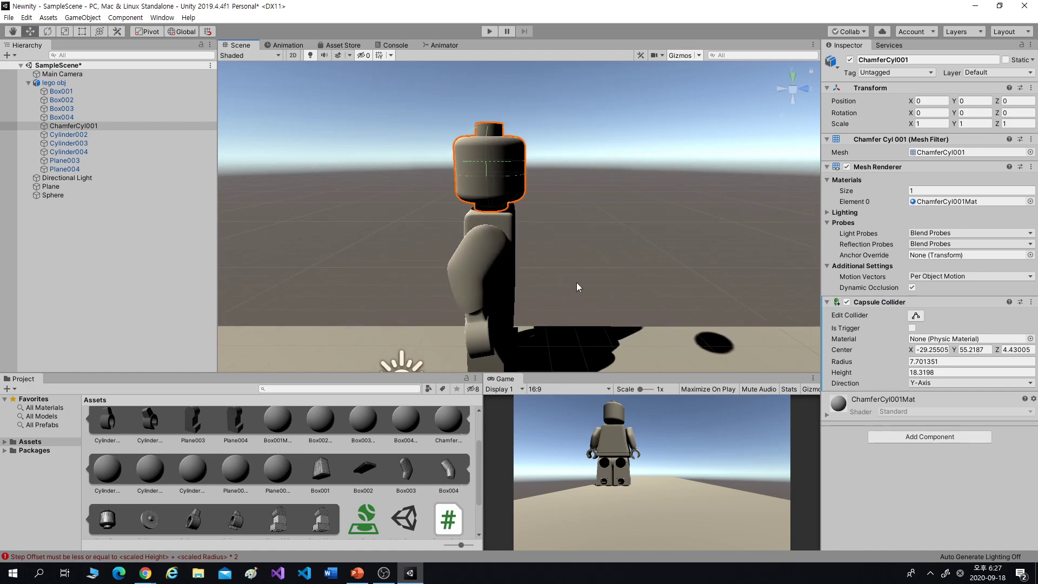
Compare the components of lego obj, the arm part Box003 and the Plane, checking them against the Collider slide in PowerPoint.
click(594, 290)
click(511, 287)
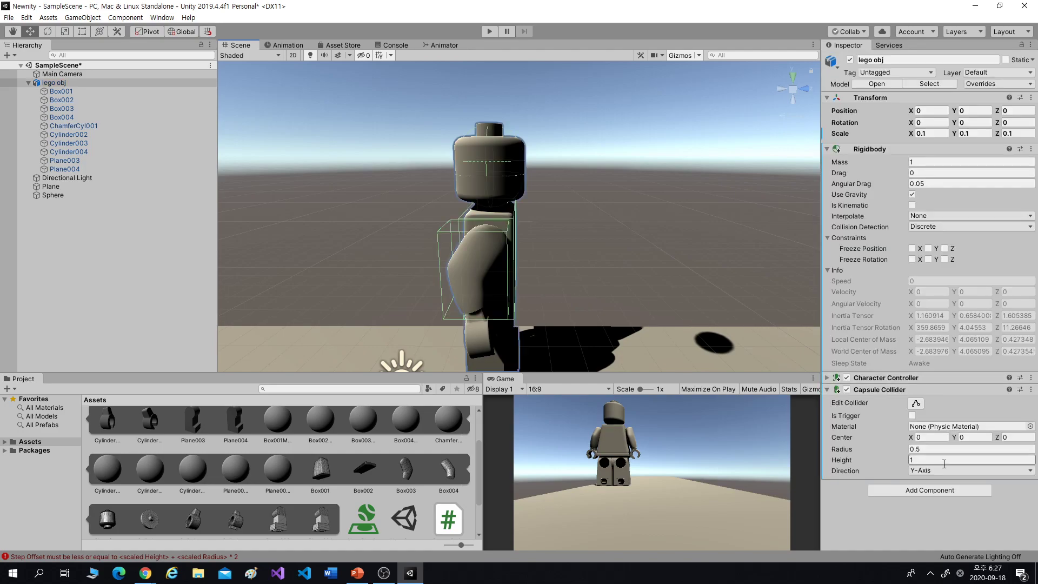
click(481, 267)
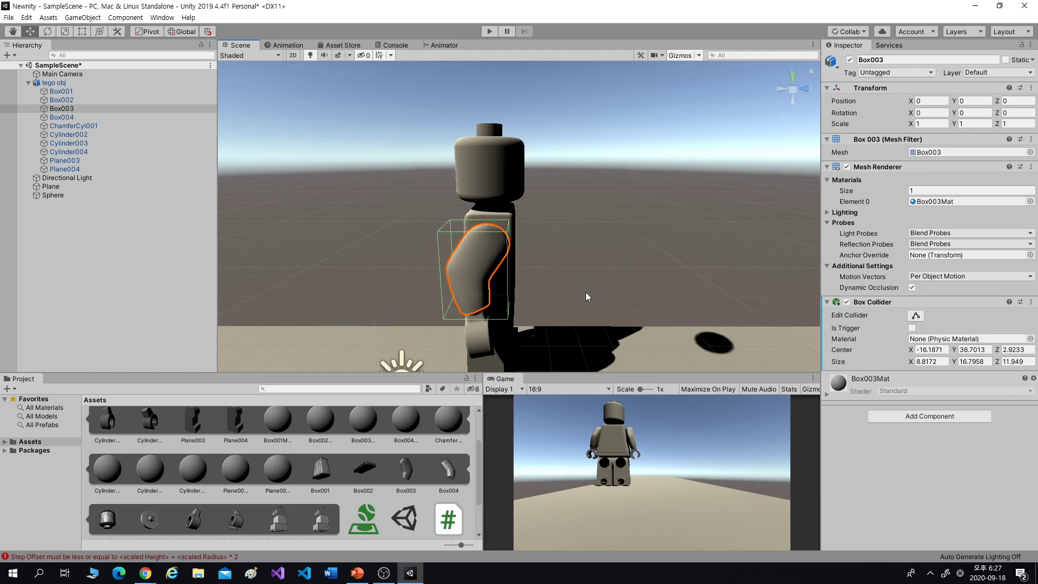
key(alt+Tab)
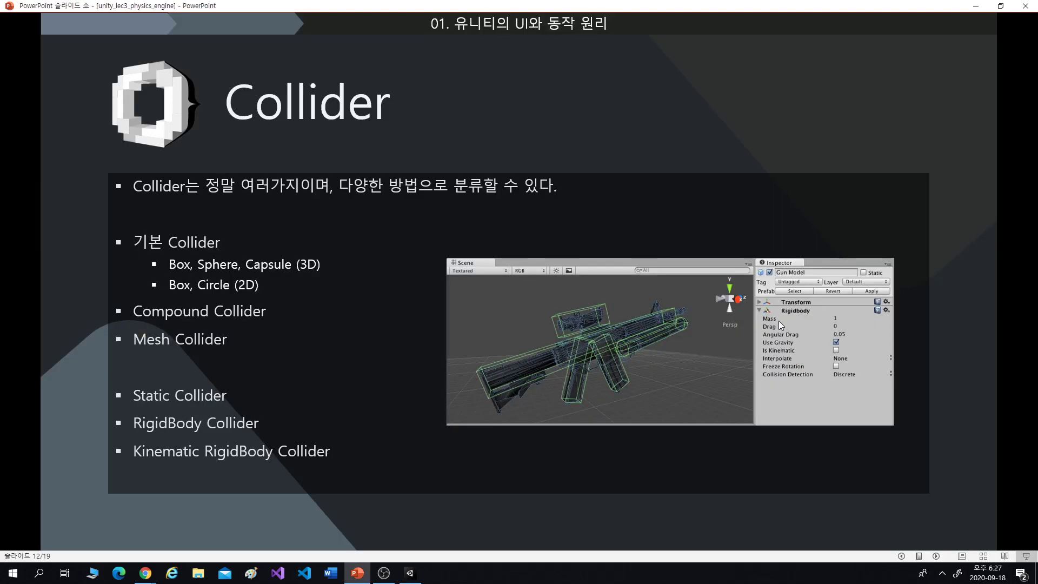
key(alt+Tab)
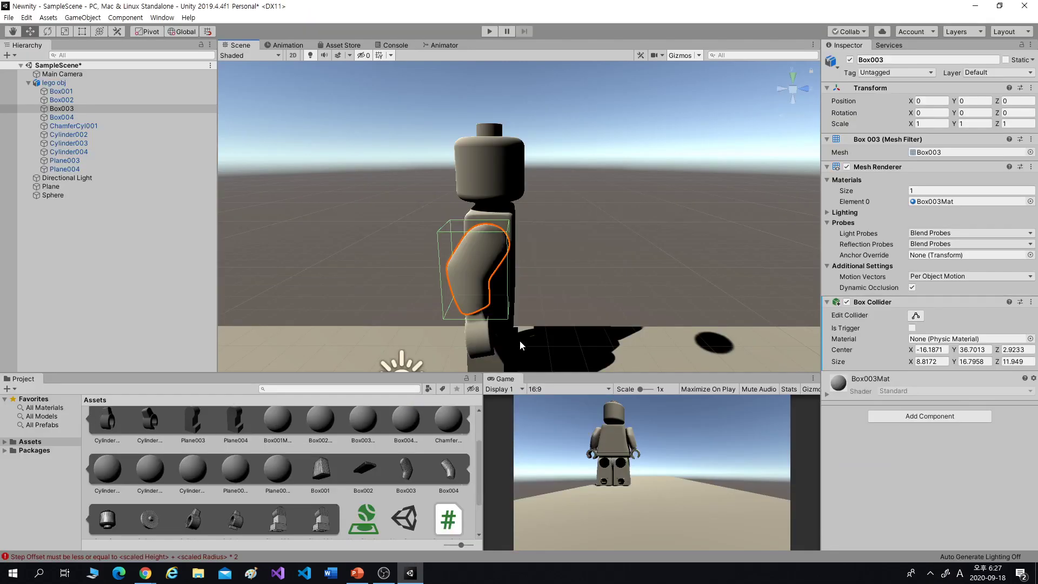
key(w)
click(614, 304)
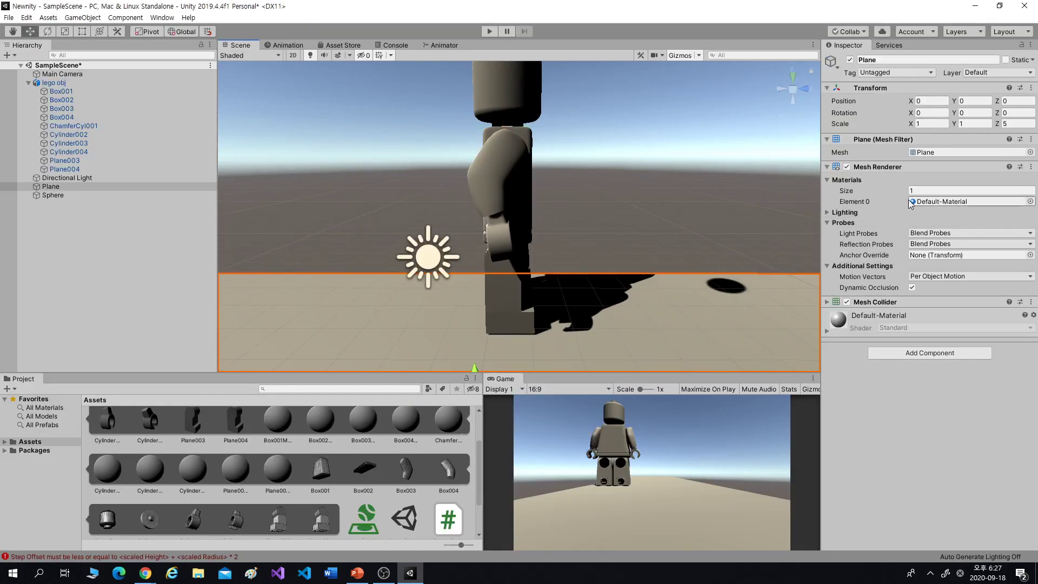
Turn Is Kinematic on and back off in the Rigidbody of lego obj.
click(522, 140)
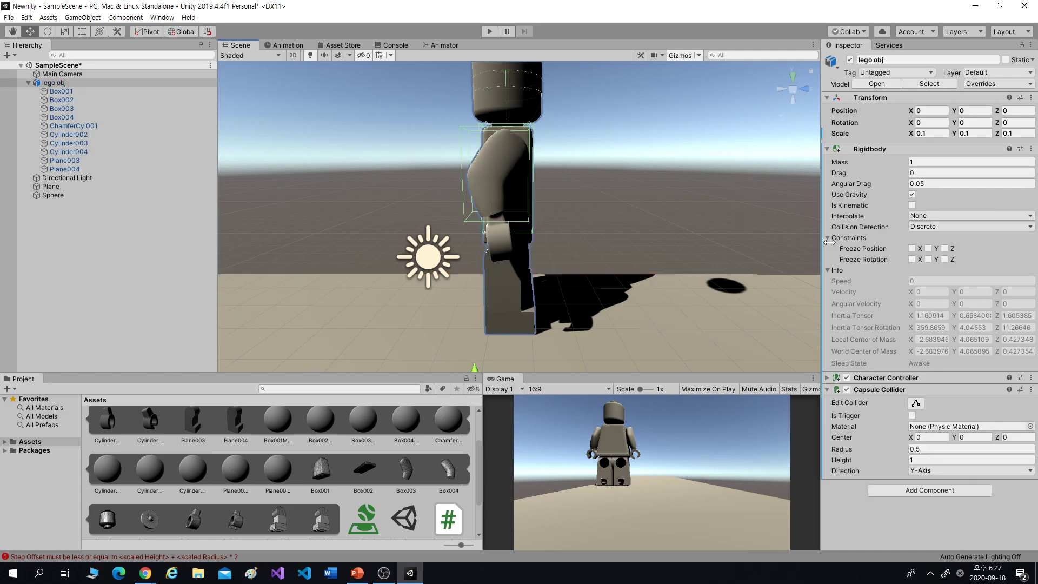
click(912, 204)
click(912, 205)
Review the Collider slide and the 예시 example slide in PowerPoint, comparing them with lego obj's Rigidbody in Unity.
key(alt+Tab)
key(alt+Tab)
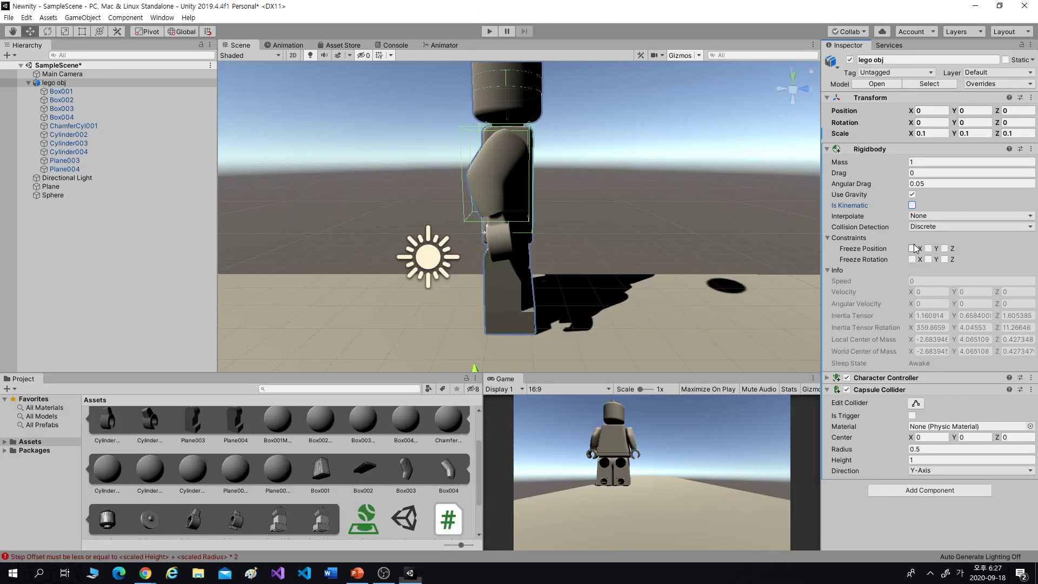
key(alt+Tab)
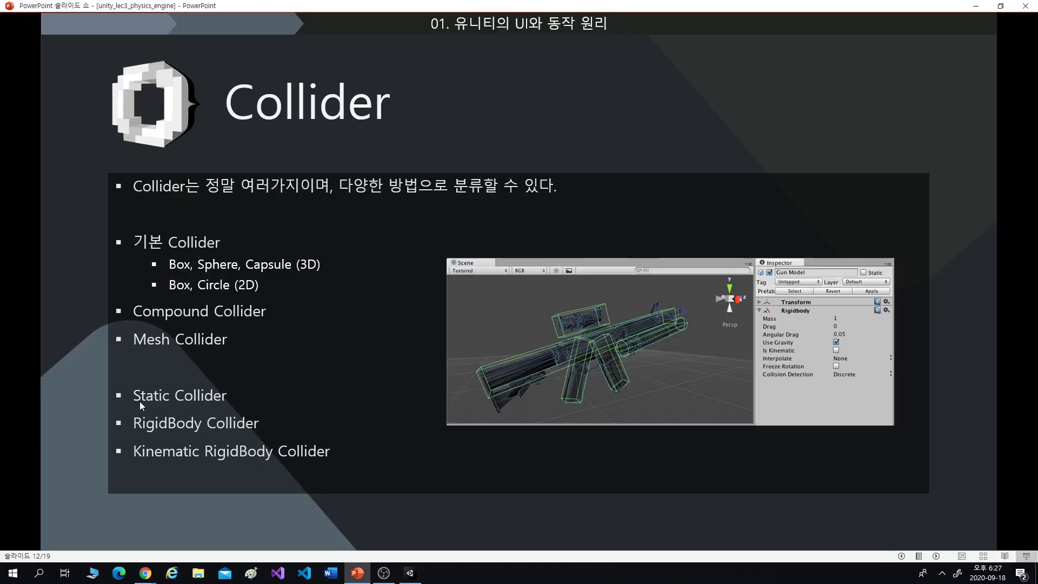
key(alt+Tab)
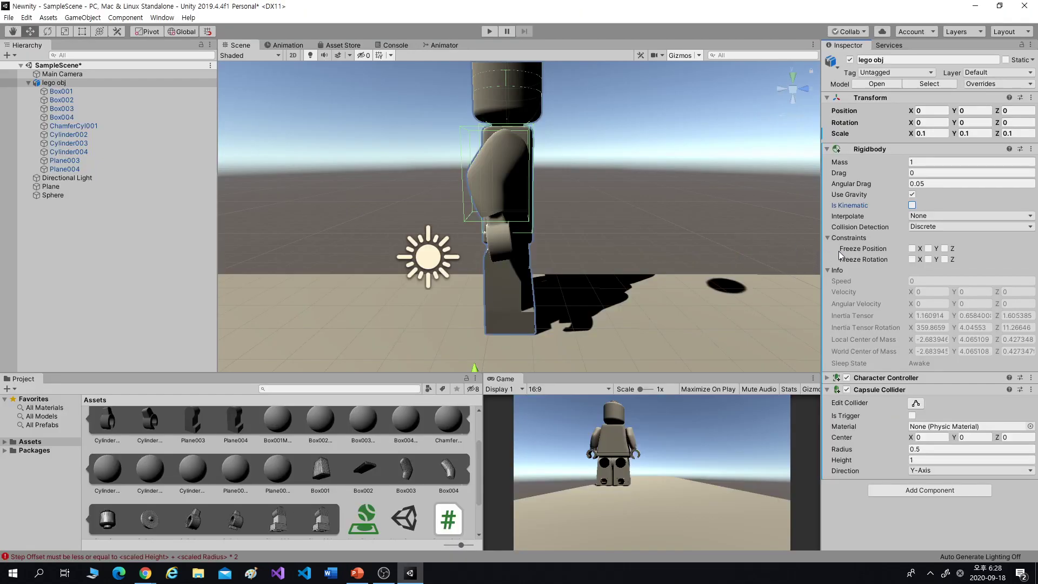
key(alt+Tab)
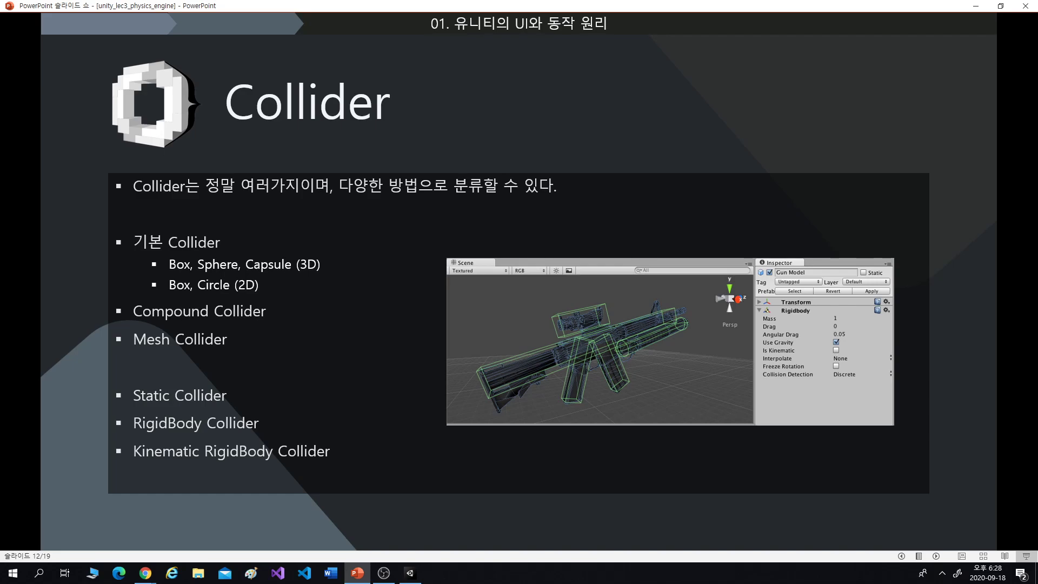
click(126, 395)
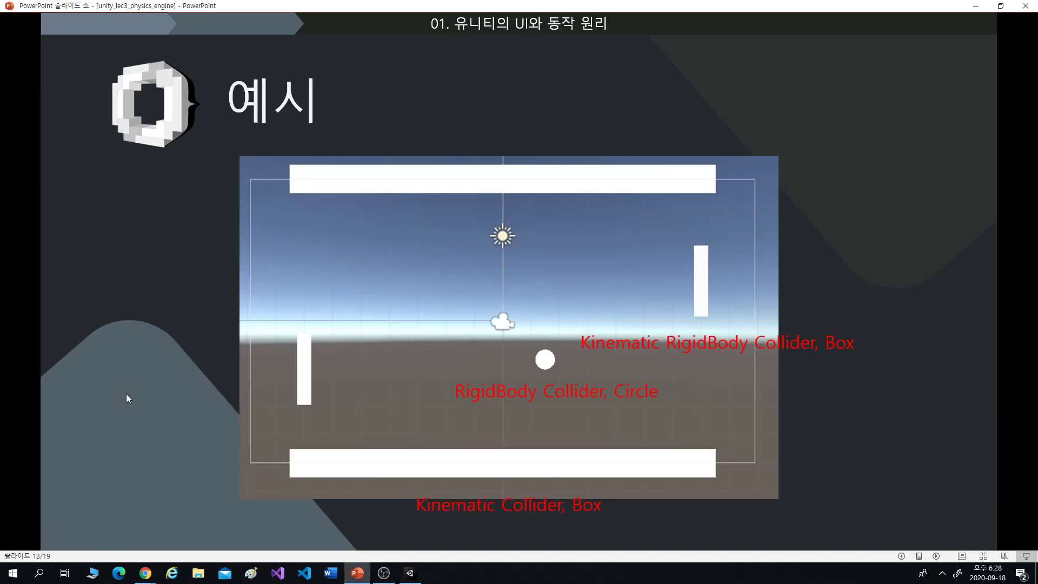
scroll(136, 392, up, 1)
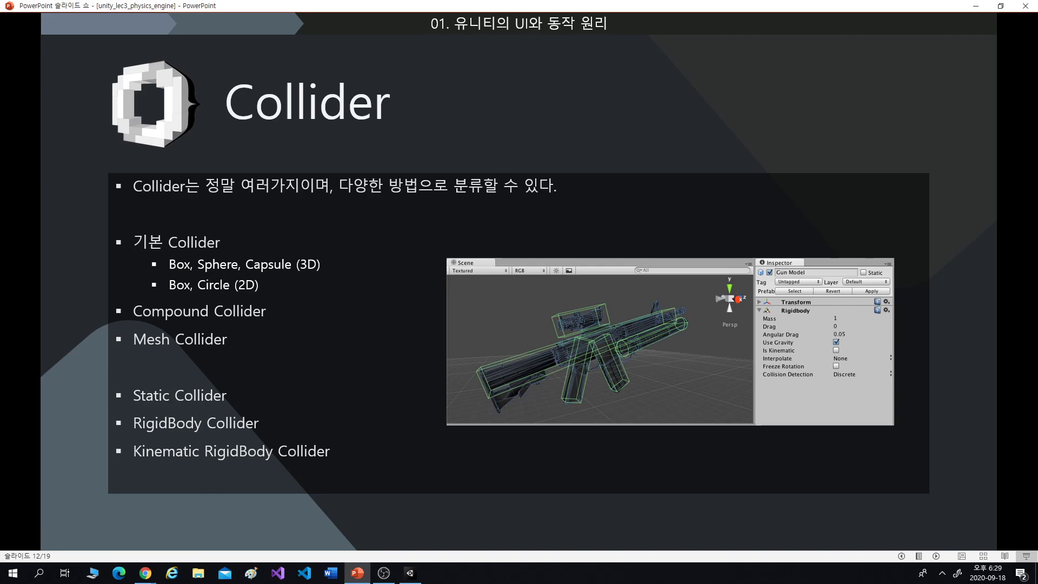
Switch to Unity and search the components available for lego obj for "col" to review the collider types, adding none.
key(alt+Tab)
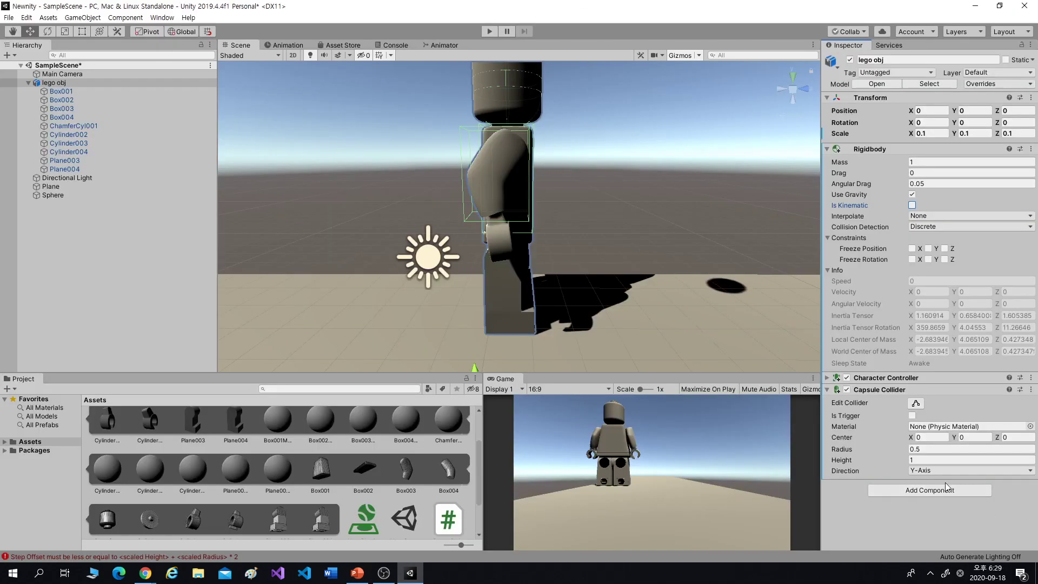
click(947, 488)
text(col)
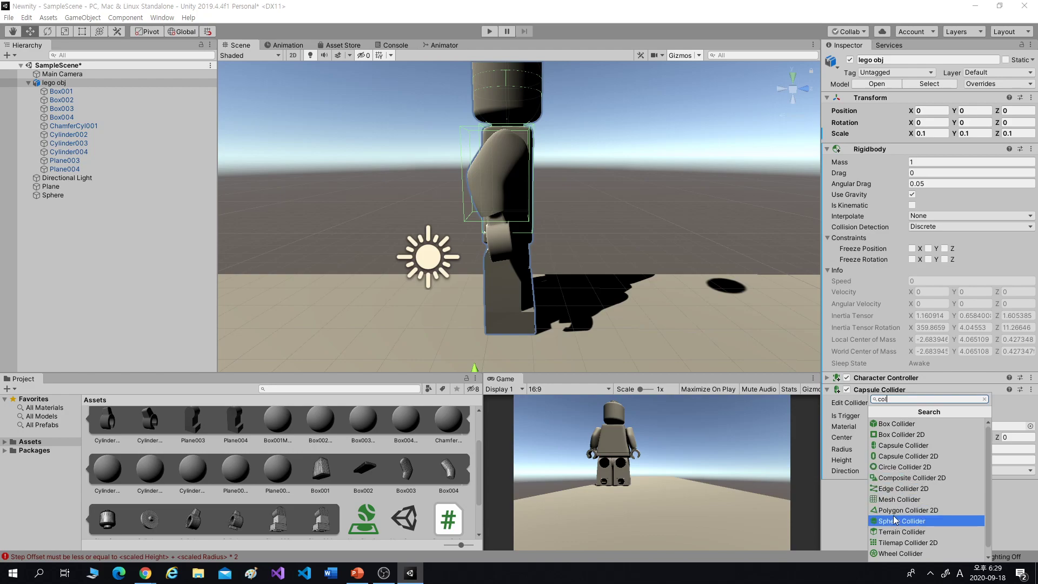
scroll(902, 520, down, 1)
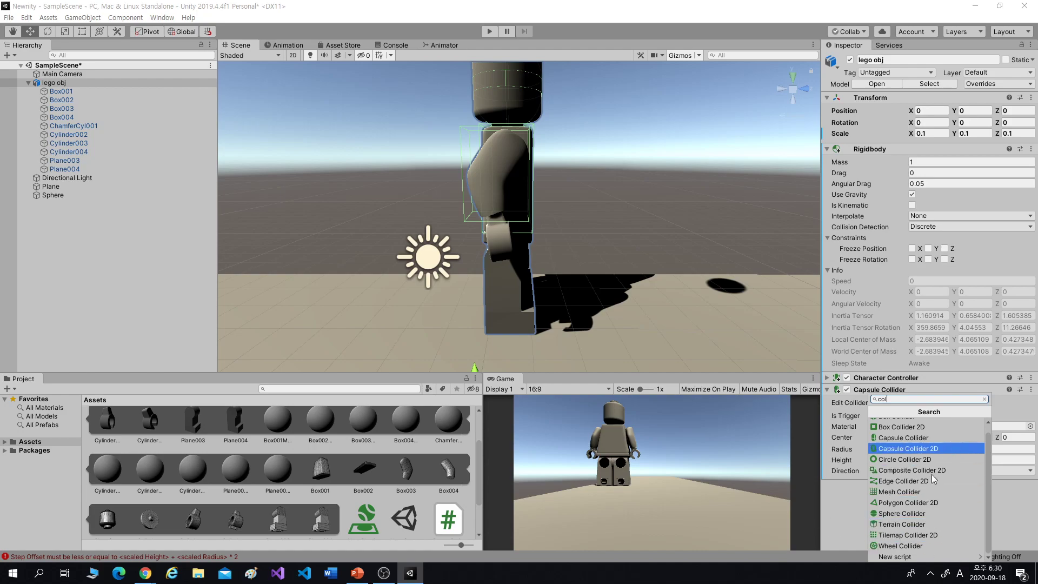
scroll(934, 477, up, 1)
click(833, 511)
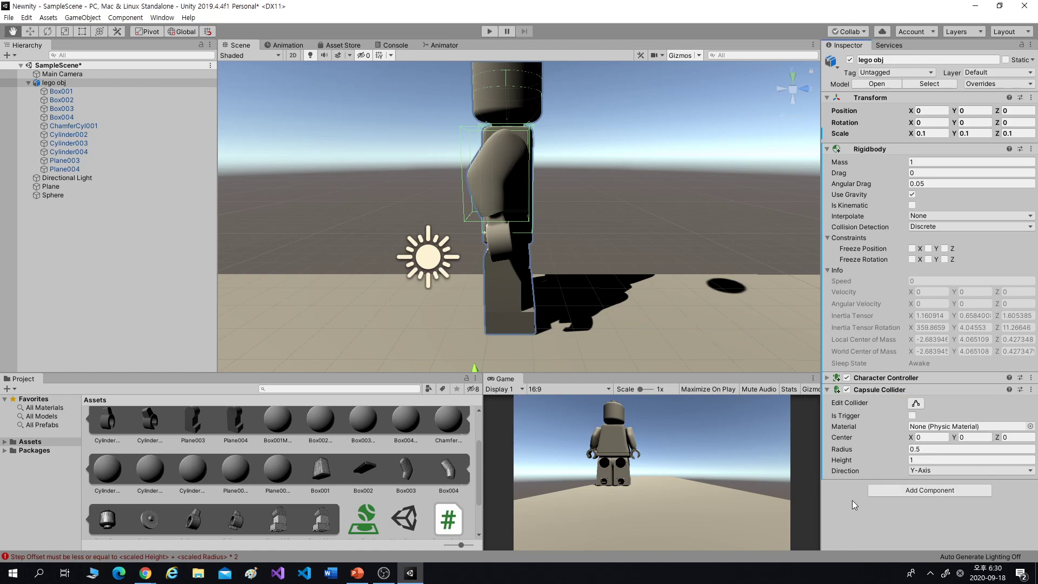
Switch to PowerPoint and advance the slideshow past the example slide to the 기본 Collider slide.
key(alt+Tab)
click(569, 478)
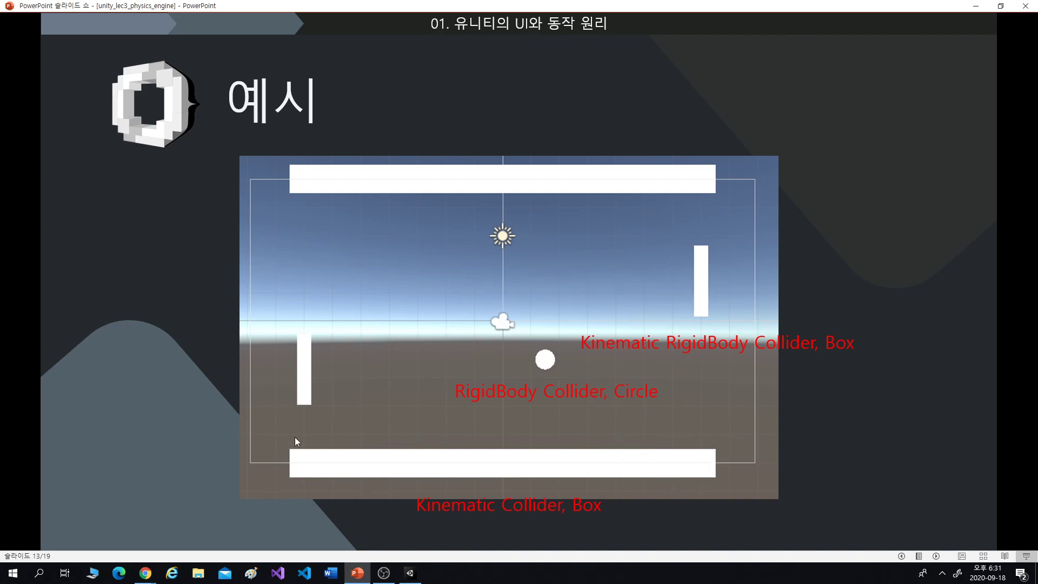
click(637, 499)
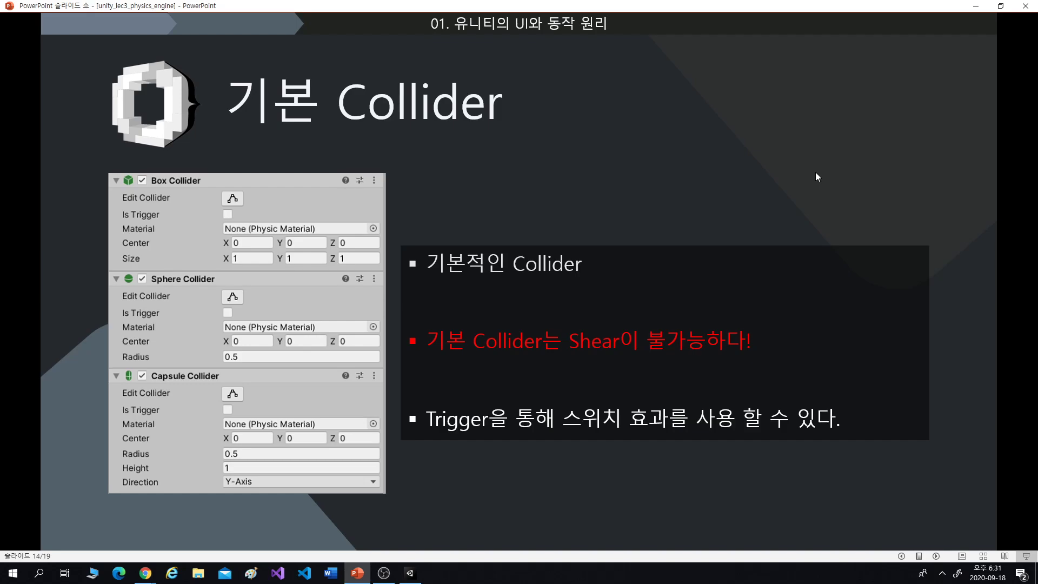
key(alt+Tab)
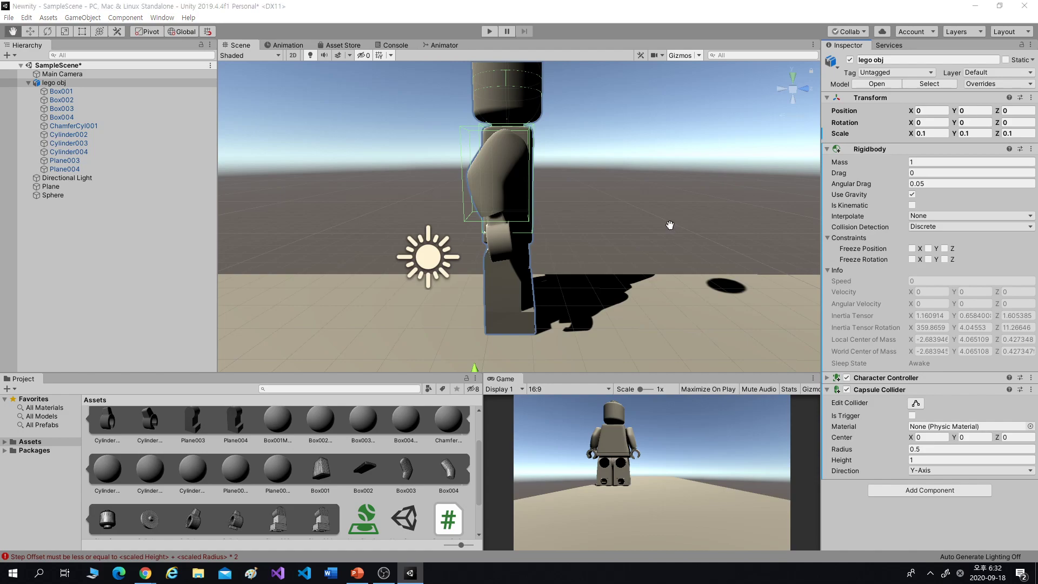
key(alt+Tab)
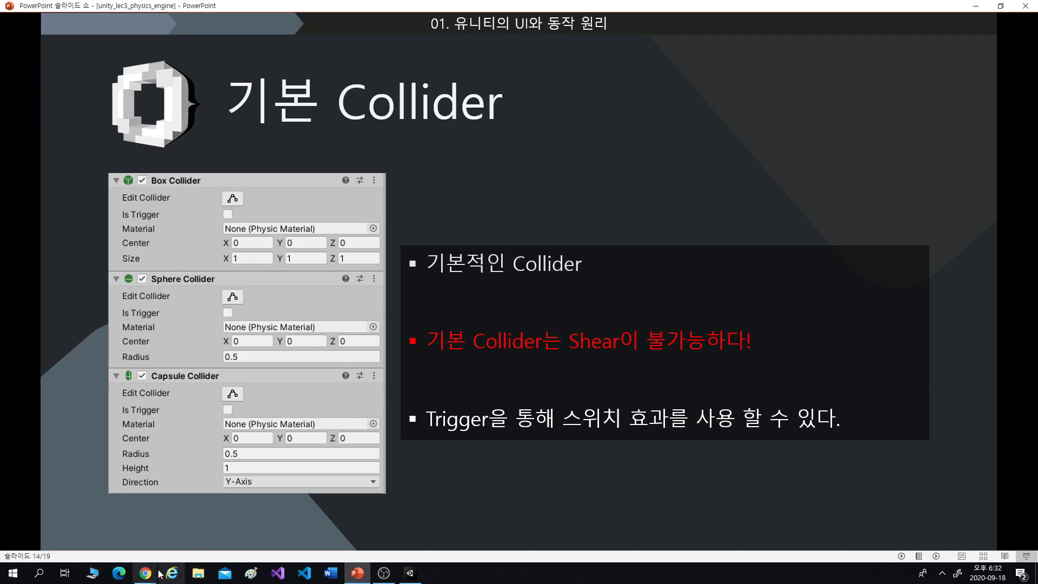
Switch to Unity, select the arm part Box003 and examine up close how its Box Collider encloses the arm.
click(402, 577)
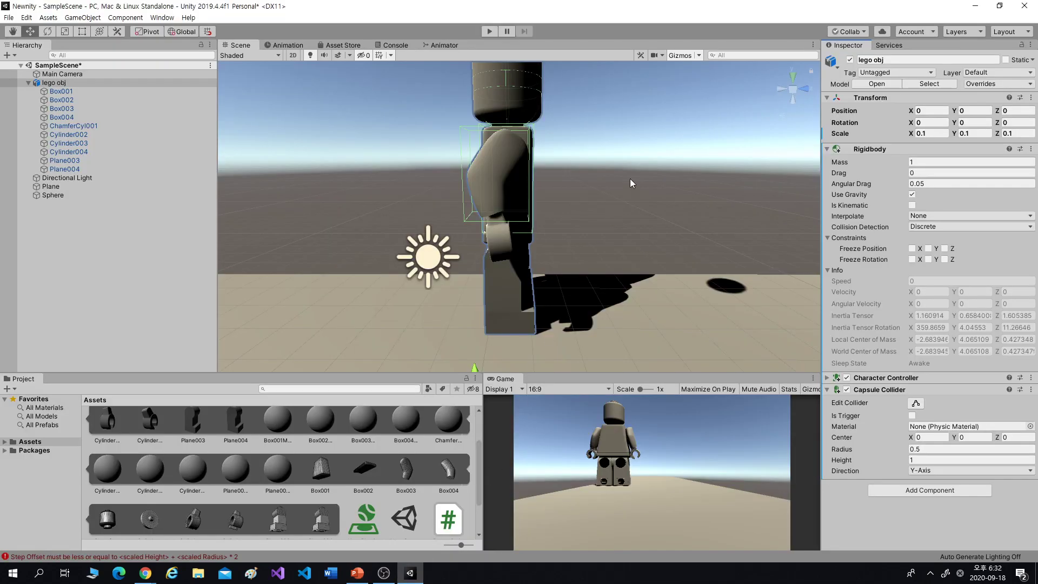
middle_drag(630, 178, 574, 225)
click(415, 260)
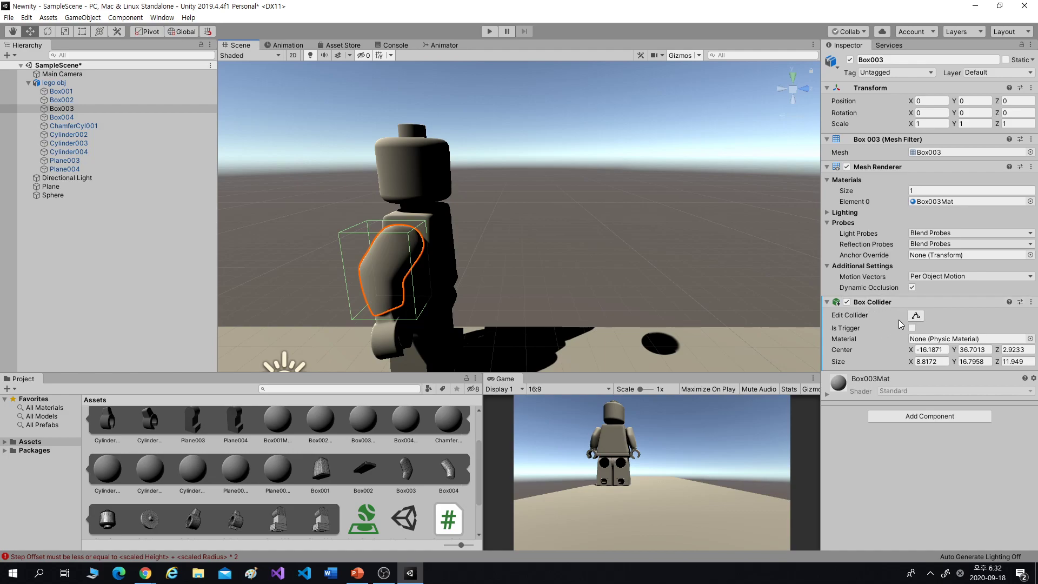
scroll(427, 274, up, 5)
middle_drag(427, 272, 544, 239)
middle_drag(620, 226, 568, 223)
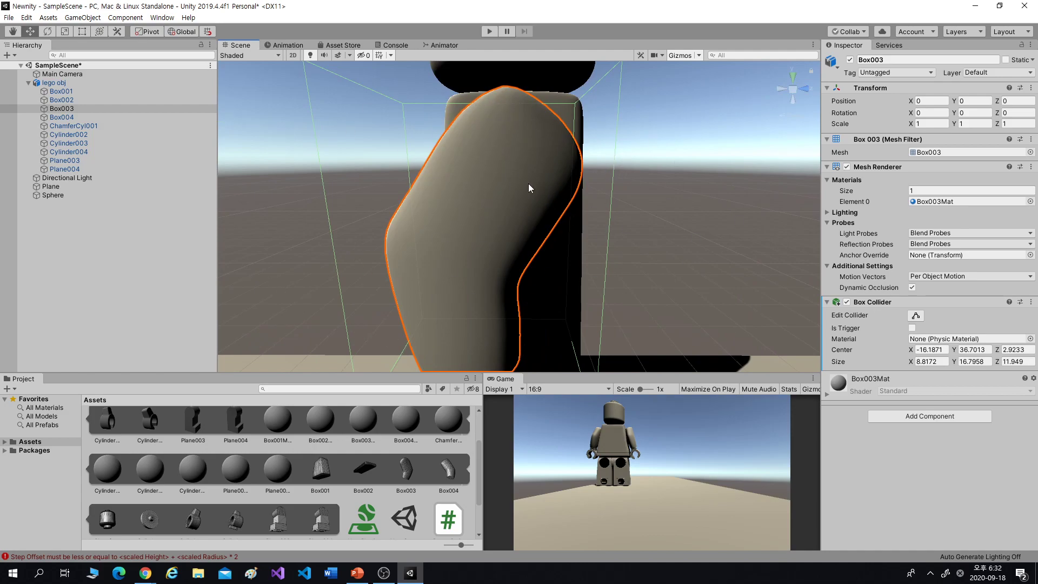
Examine the Box Collider of the torso part Box001 and compare it with the one on the arm part Box003.
click(512, 189)
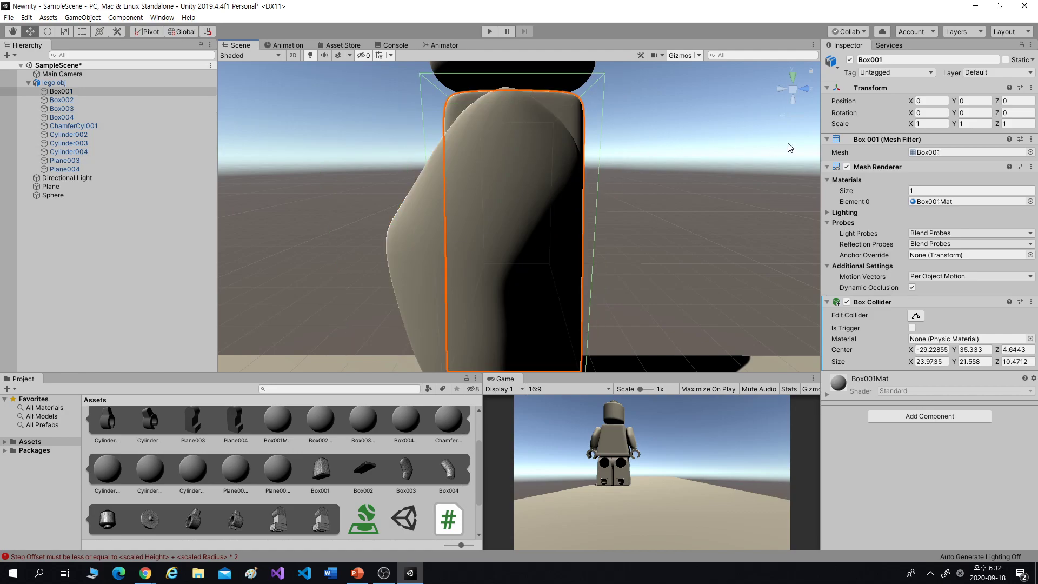
click(431, 208)
click(548, 238)
click(486, 248)
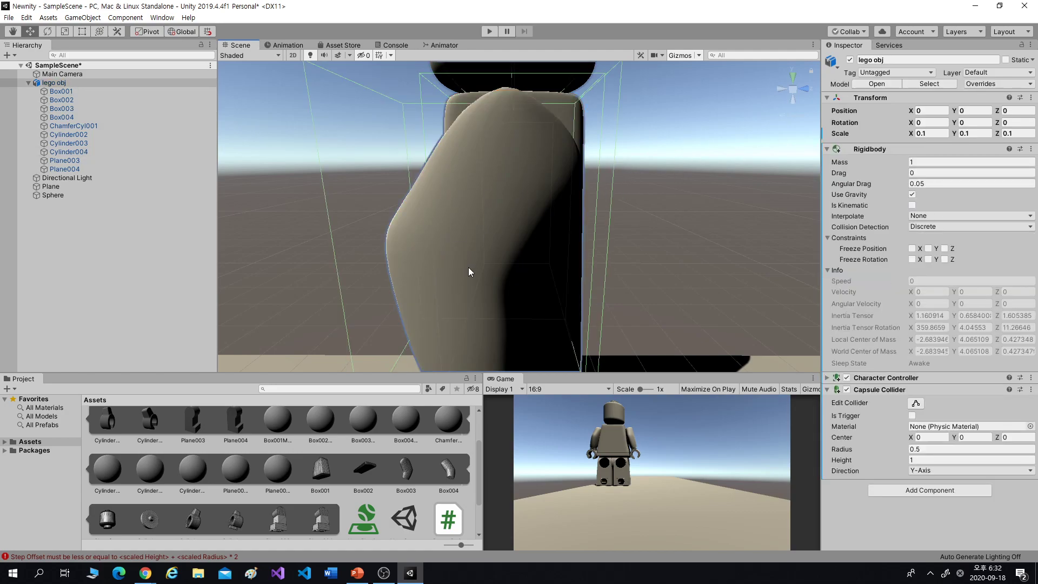
click(468, 267)
key(f)
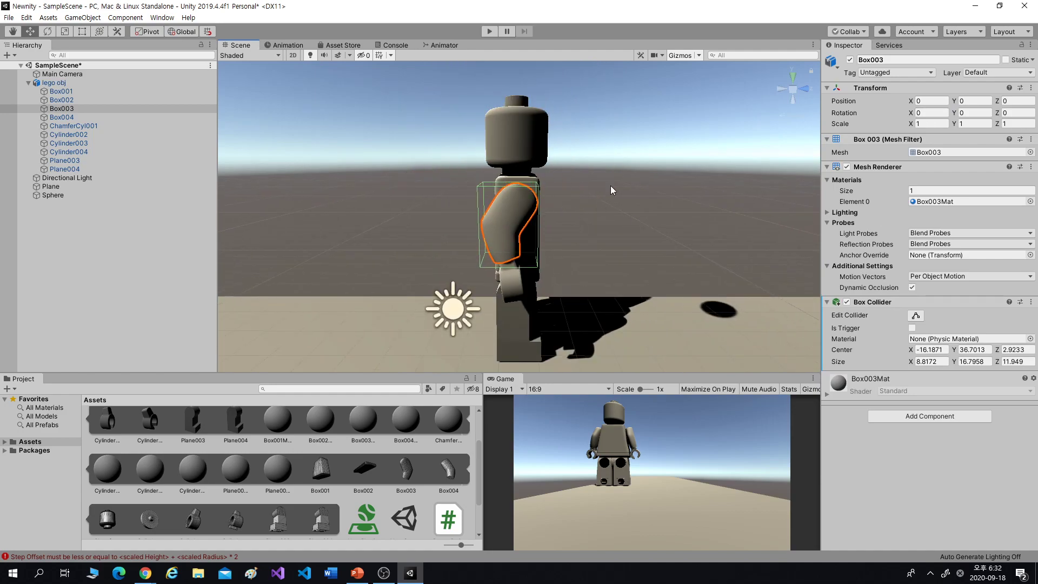
Select the lego figure's hand part Cylinder003 in the scene.
click(507, 285)
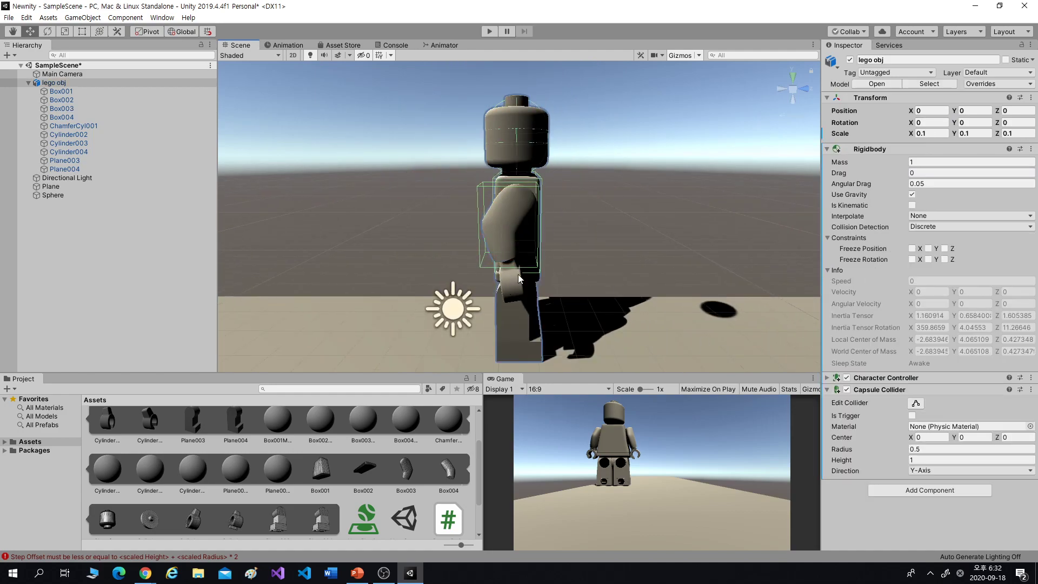
click(527, 287)
click(513, 284)
scroll(545, 238, up, 5)
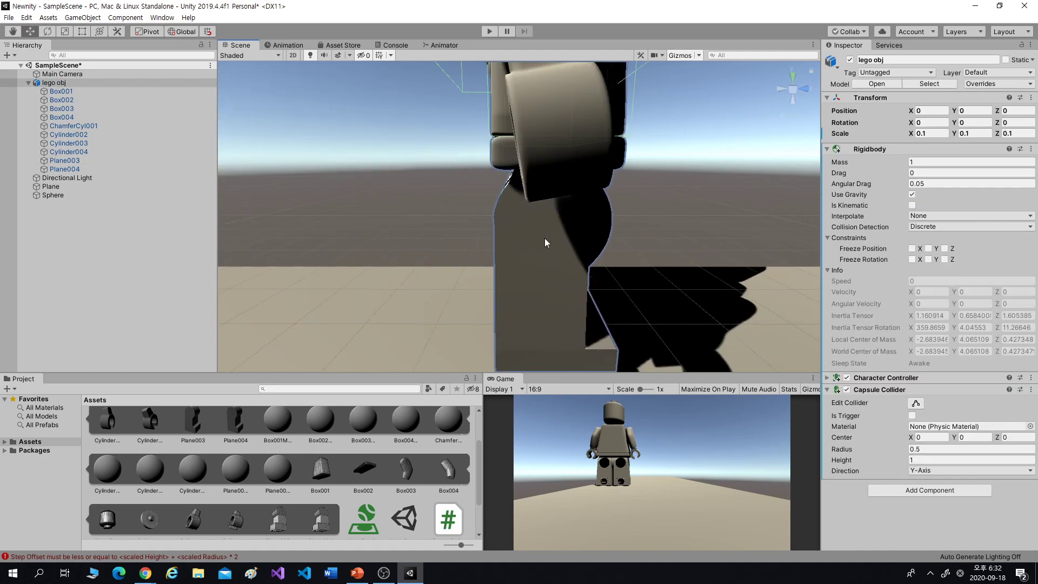
alt+drag(544, 238, 562, 219)
click(522, 231)
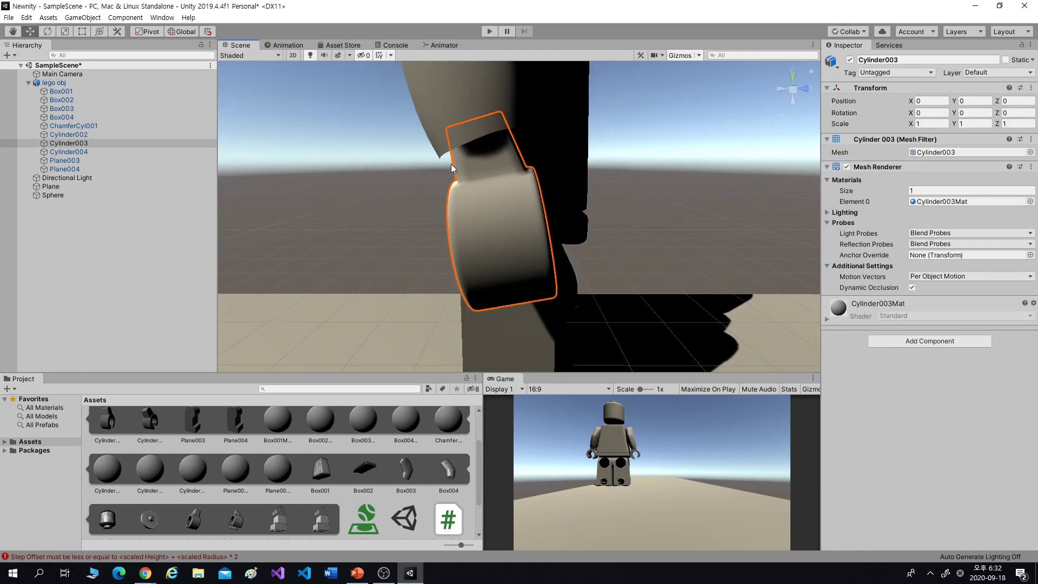
Add a Box Collider to the hand part Cylinder003 and inspect how its box encloses the hand.
alt+drag(451, 163, 492, 179)
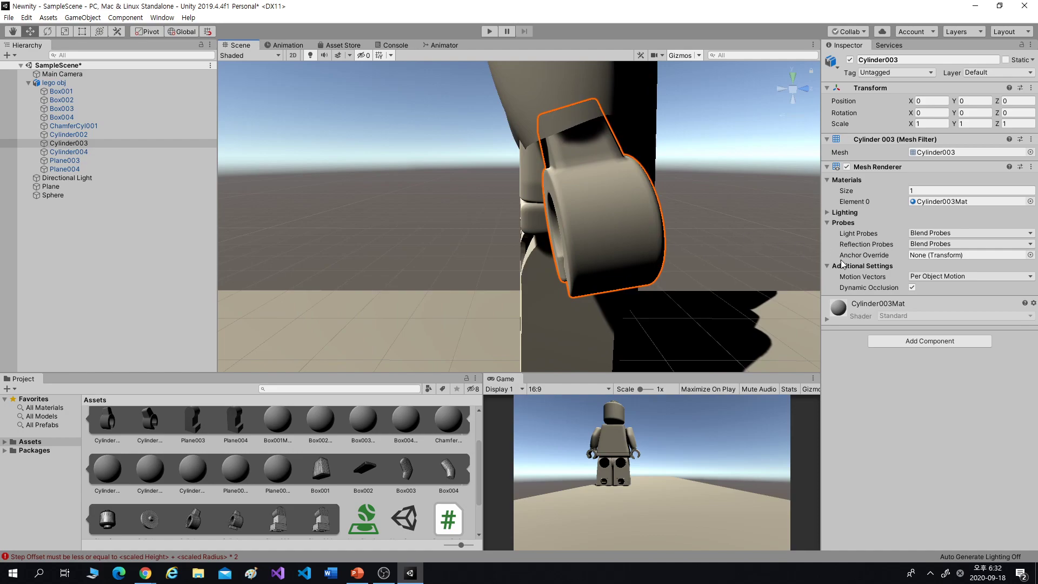
click(893, 339)
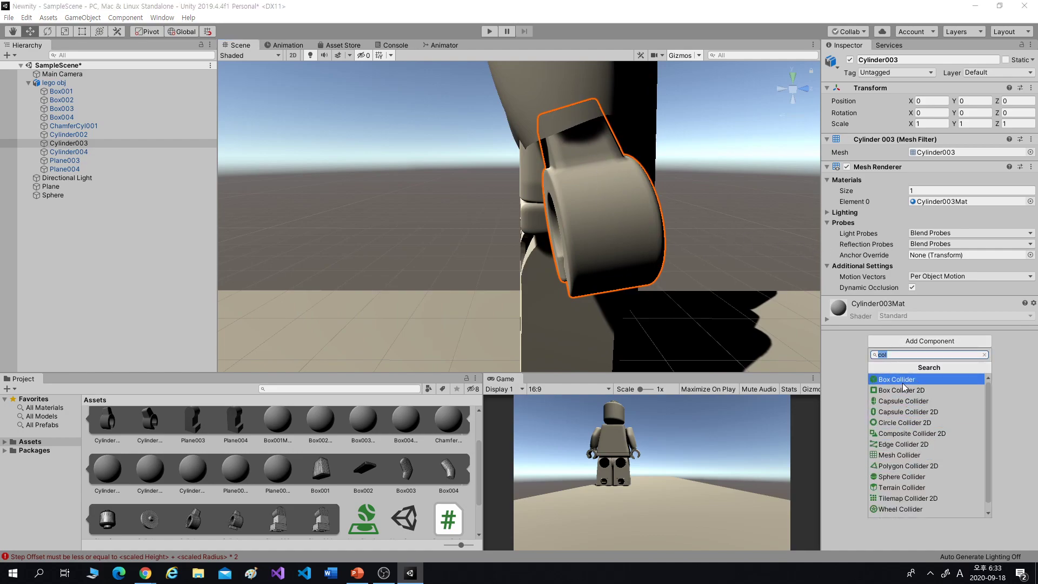
click(899, 380)
middle_drag(790, 244, 594, 243)
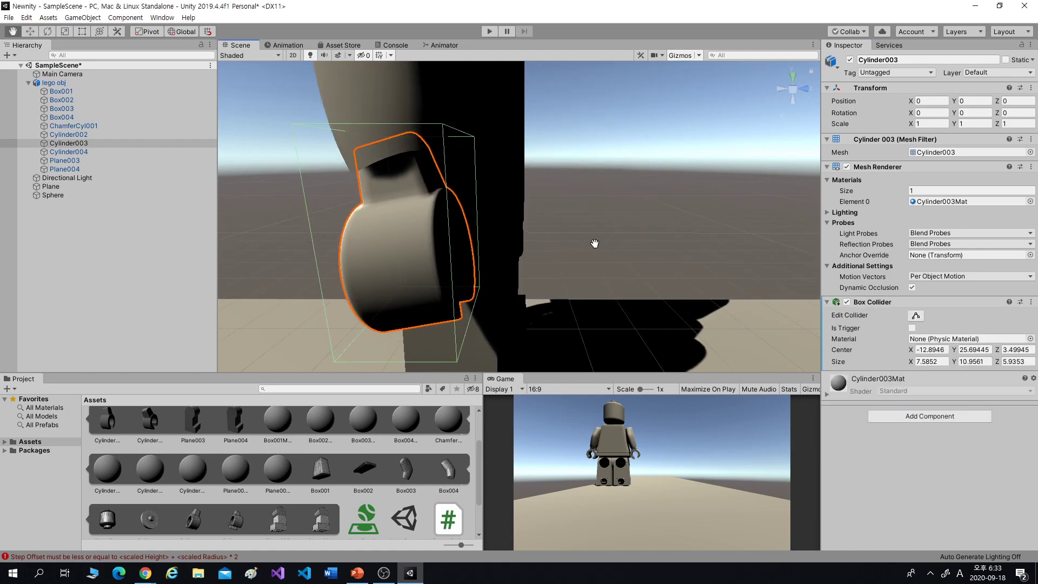
middle_drag(424, 190, 520, 197)
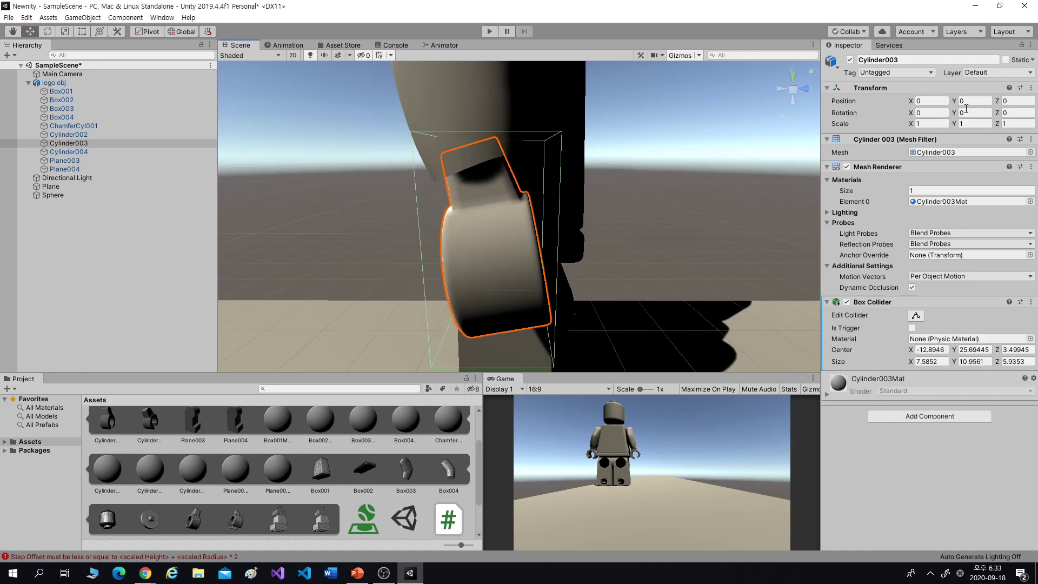
Try an X rotation of 30 on the hand part Cylinder003 and restore the rotation to 0.
click(941, 112)
text(+30)
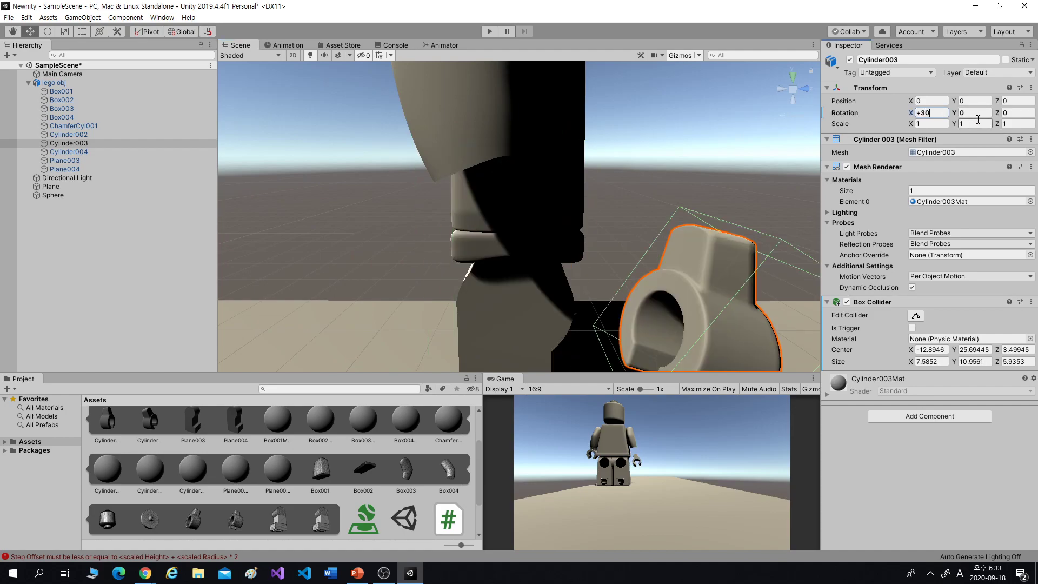
key(BackSpace)
key(BackSpace)
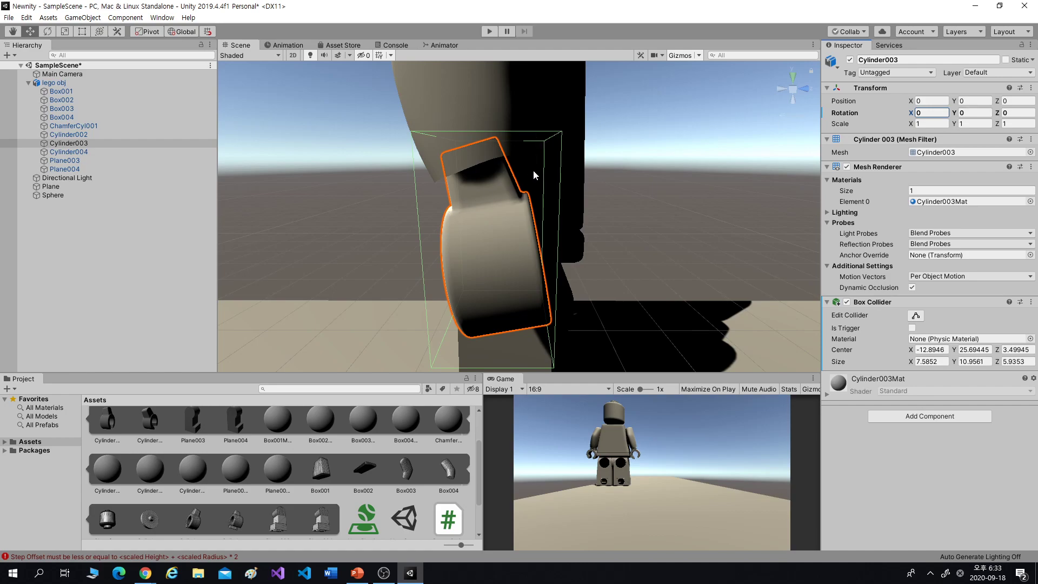
middle_drag(533, 170, 512, 141)
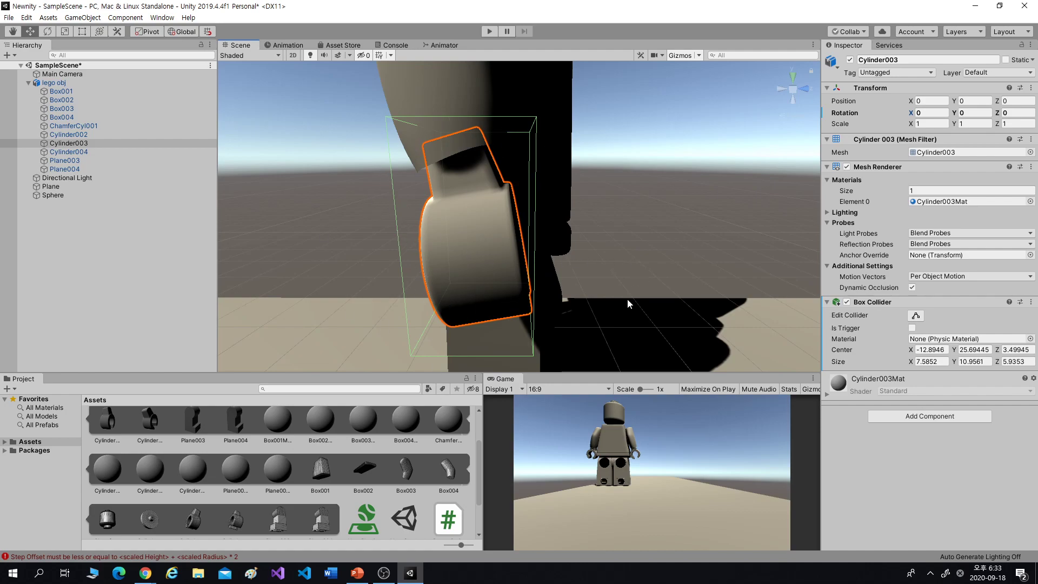
Check the 기본 Collider slide in PowerPoint, return to Unity and add a Box Collider to the leg part Plane003.
key(alt+Tab)
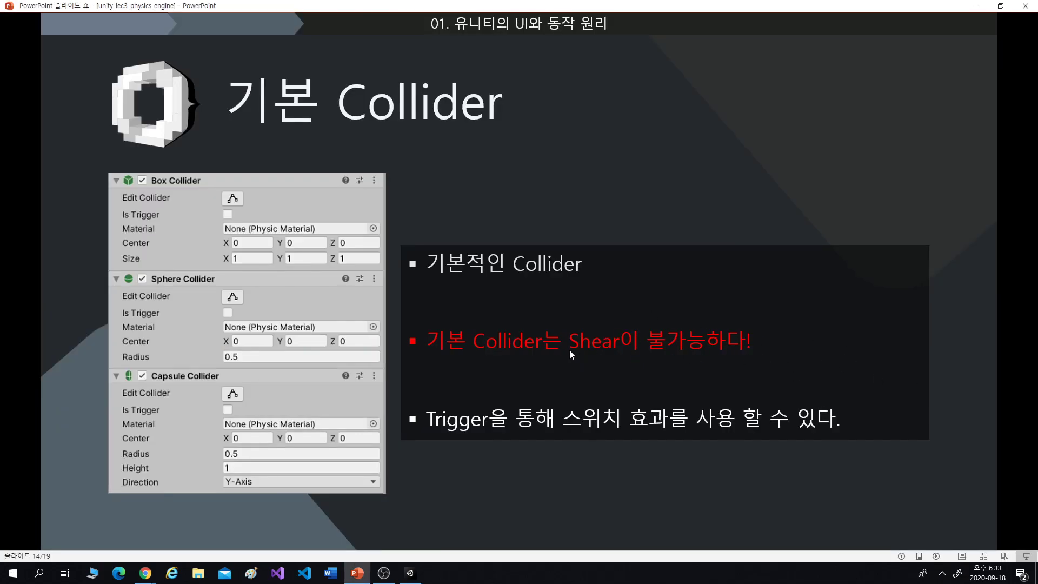
key(alt+Tab)
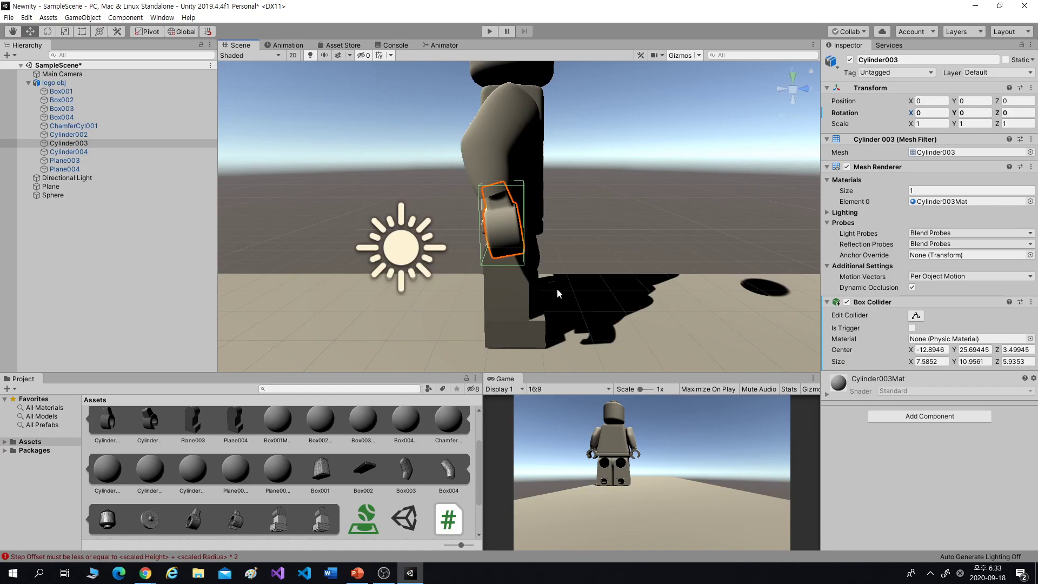
click(538, 293)
click(530, 297)
click(929, 341)
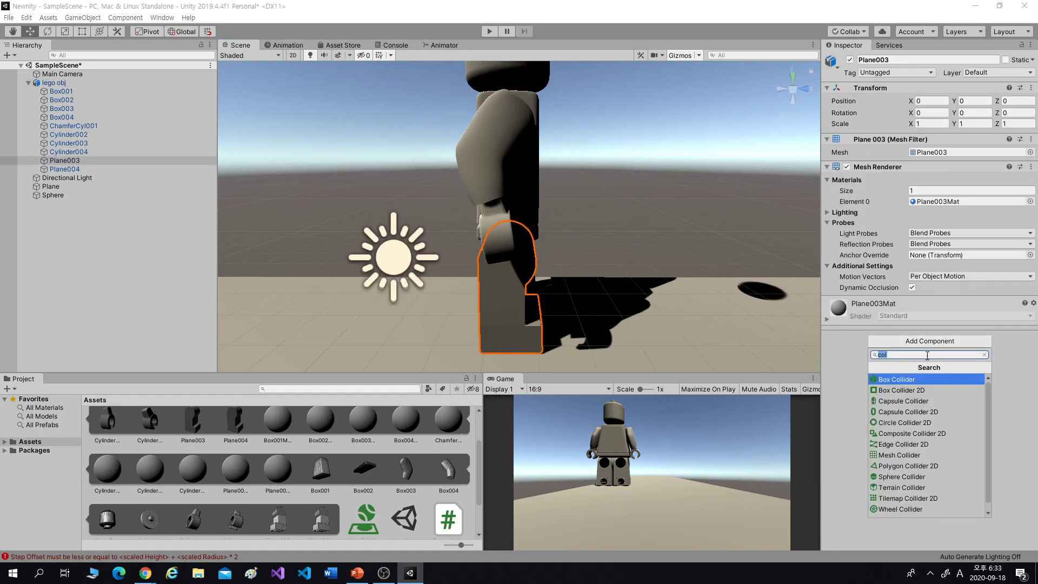
click(914, 378)
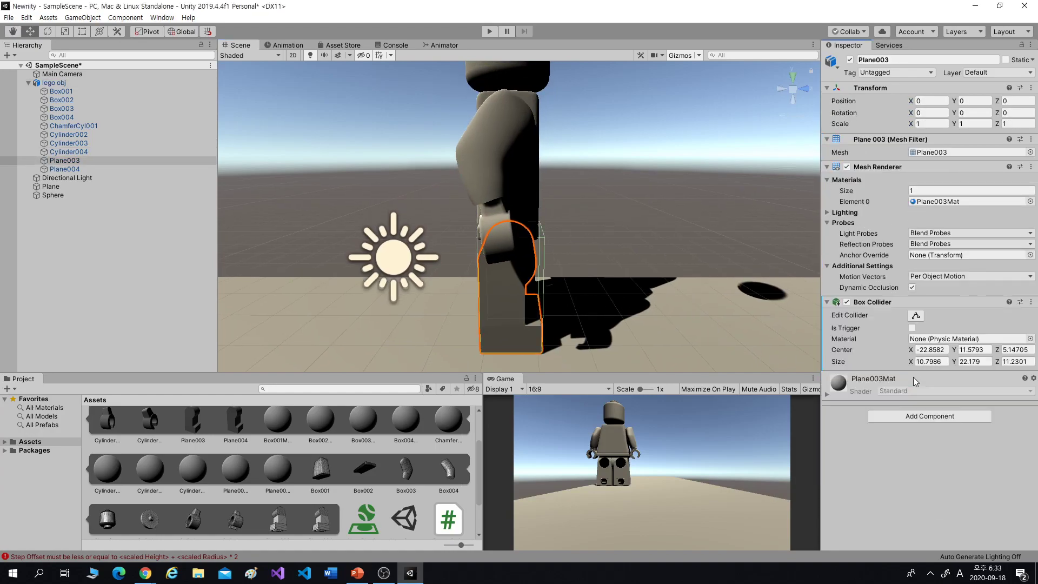
Try X rotations of 90 and 20 on the leg part Plane003 and clear the rotation back to 0.
click(942, 114)
text(90)
key(BackSpace)
key(BackSpace)
text(20)
key(BackSpace)
key(BackSpace)
scroll(526, 306, up, 3)
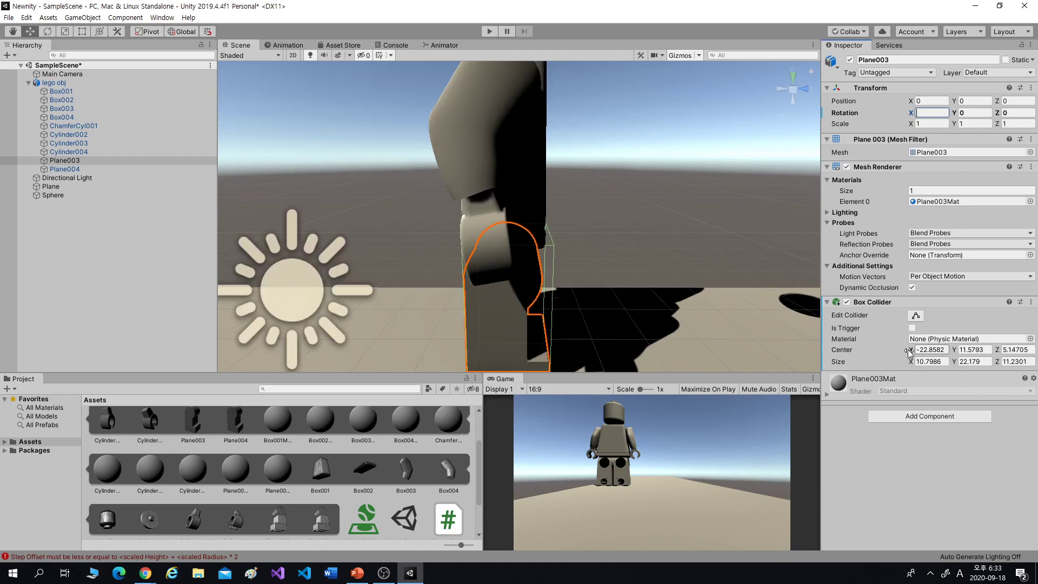
middle_drag(699, 329, 677, 280)
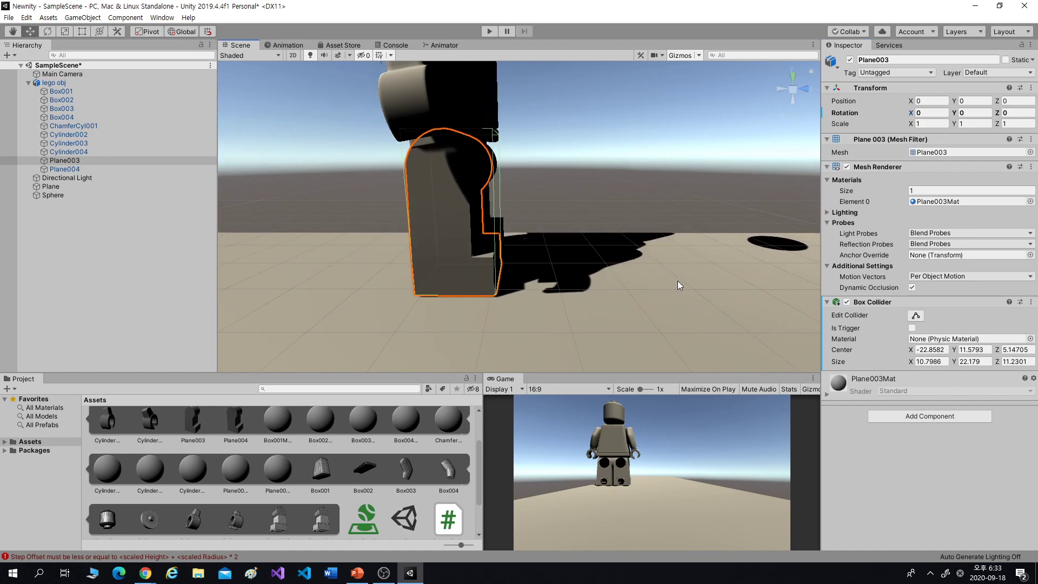
Switch to PowerPoint and advance the slideshow past the Trigger text slide to the Trigger slide with the embedded video.
click(656, 307)
key(alt+Tab)
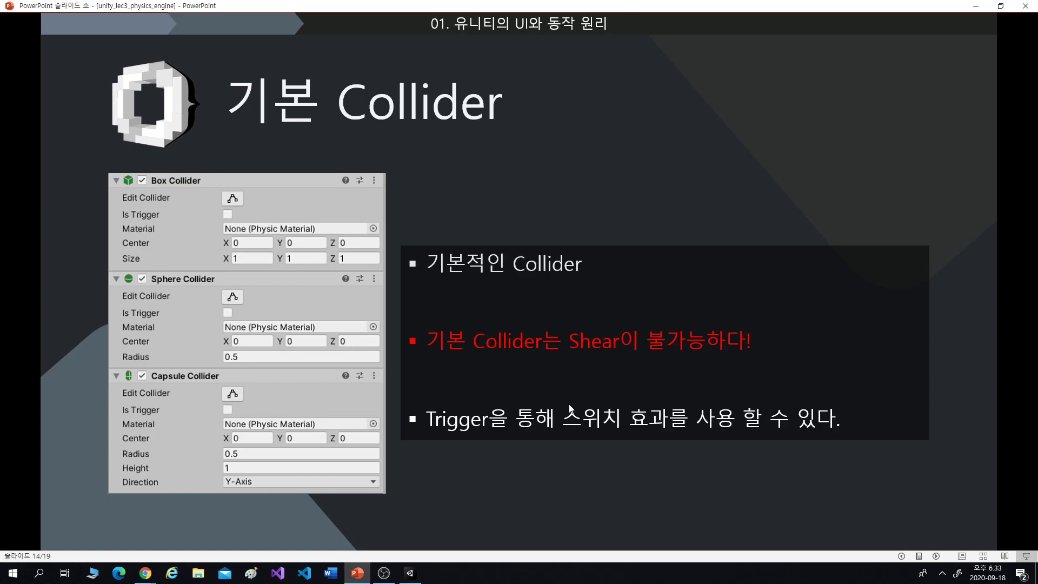
key(alt+Tab)
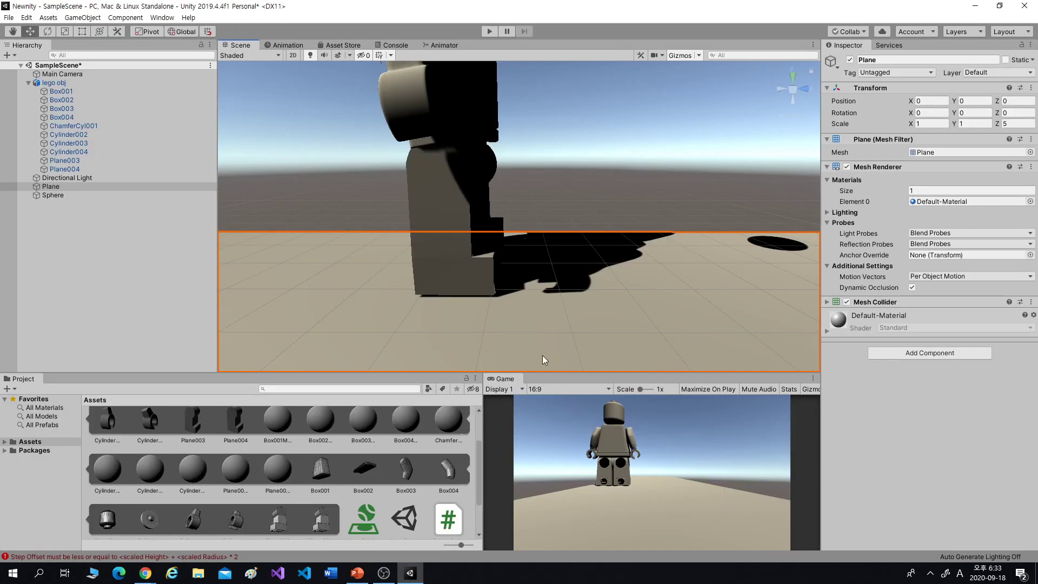
key(alt+Tab)
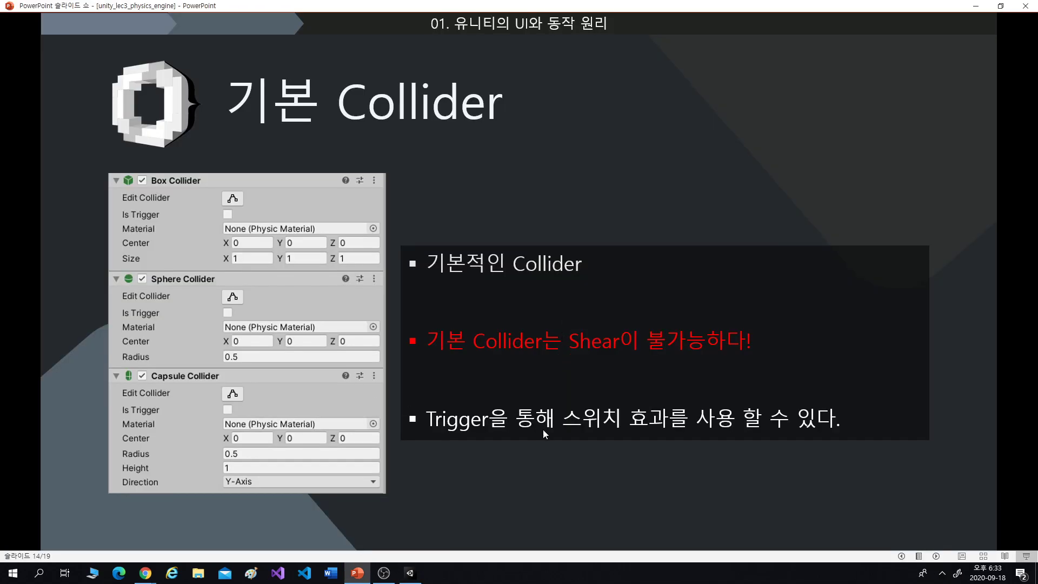
click(809, 481)
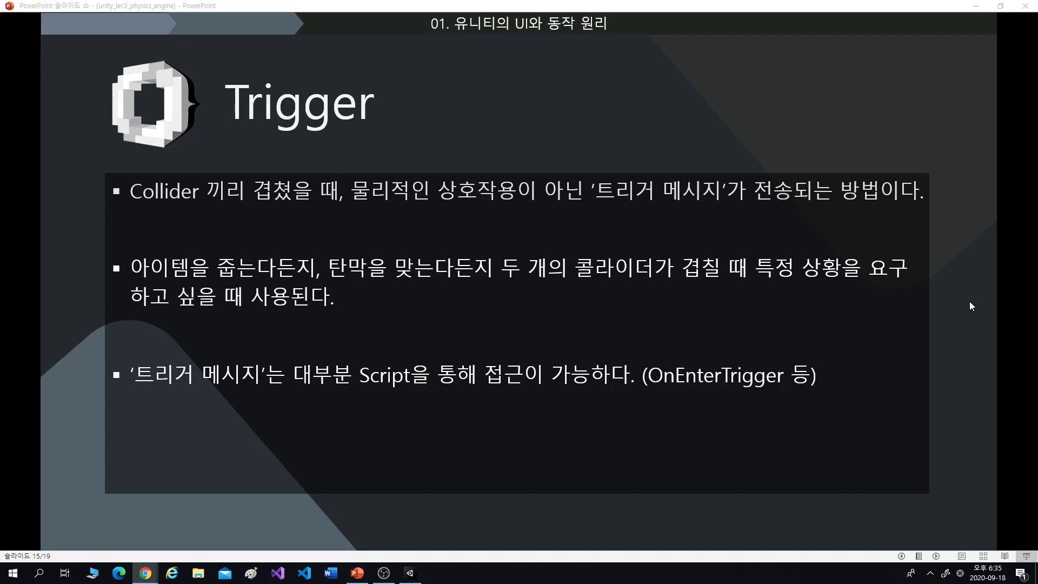
scroll(970, 302, down, 1)
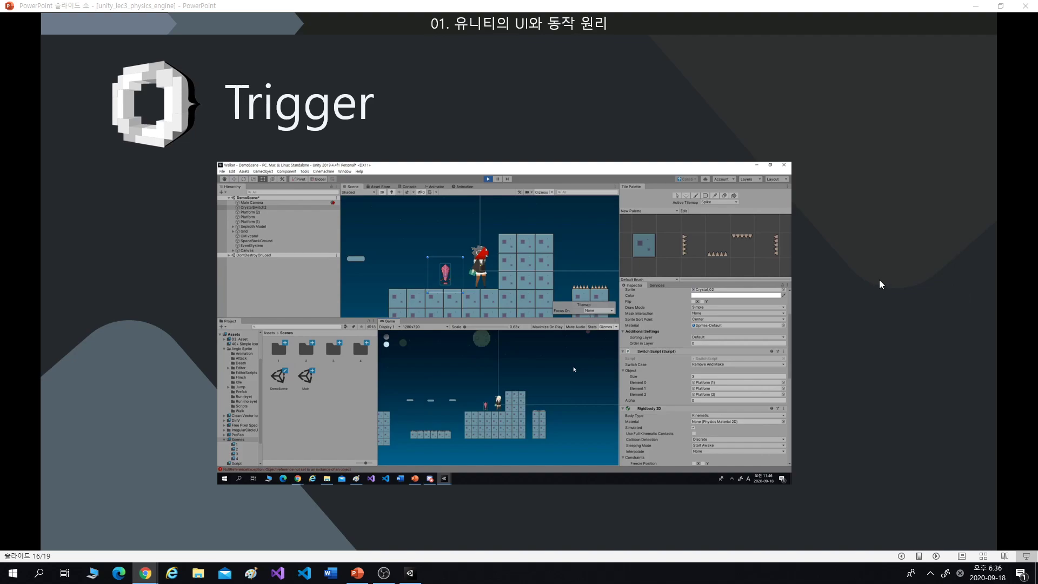
Play the embedded video on the Trigger slide, pausing and resuming it around the moment the character reaches the crystal switch.
mouse_move(450, 279)
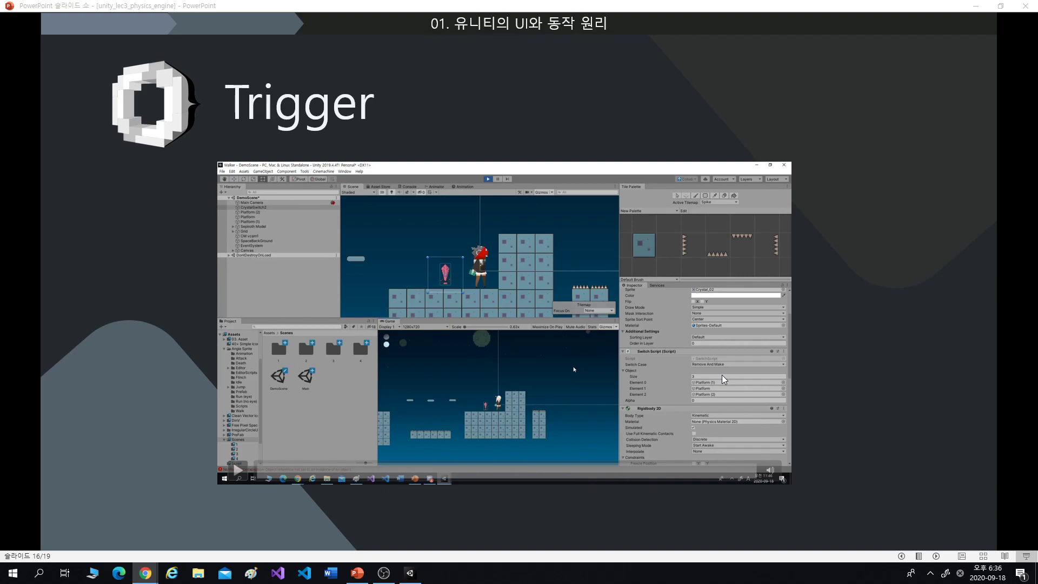
click(681, 388)
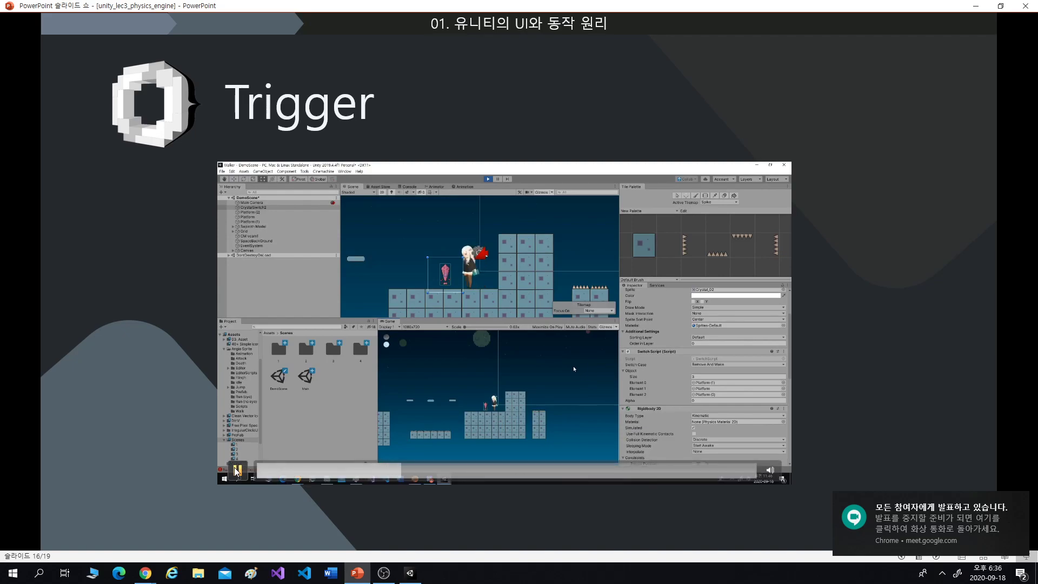
click(237, 471)
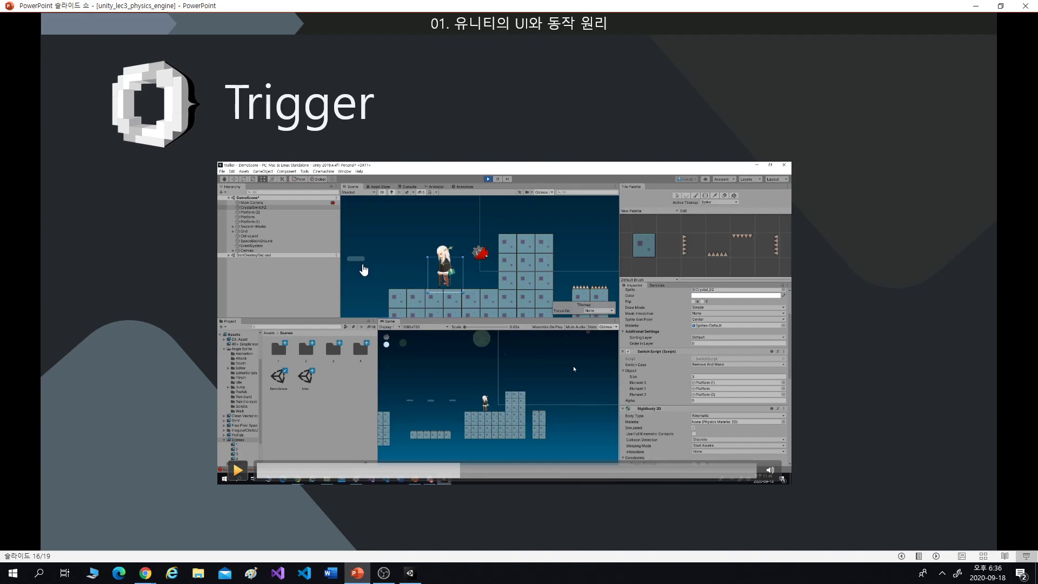
click(240, 471)
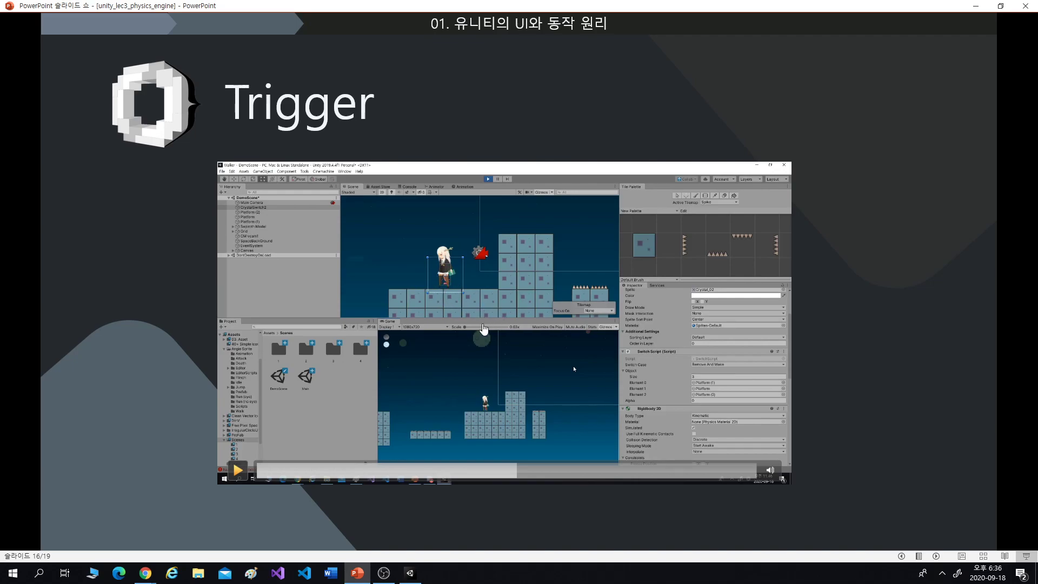
click(237, 472)
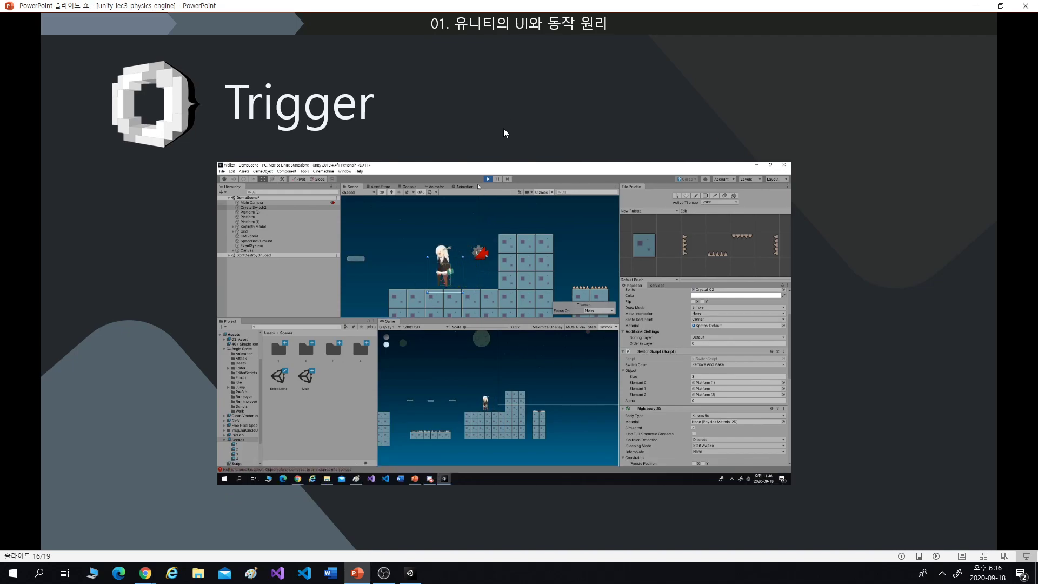
click(238, 476)
Advance the slideshow to the Physics Material slide and switch to Unity.
key(Right)
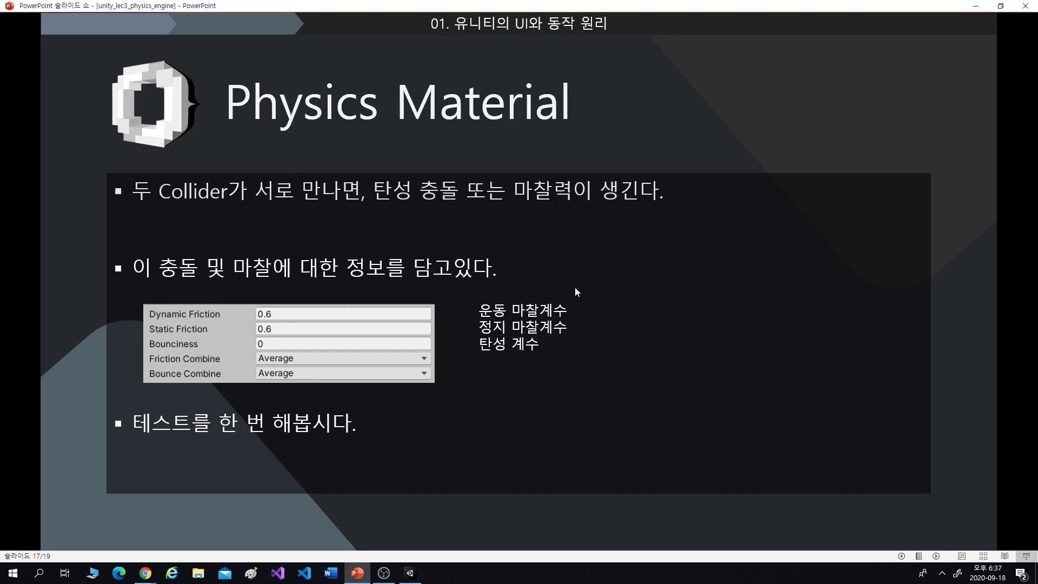
key(alt+Tab)
key(alt+Tab)
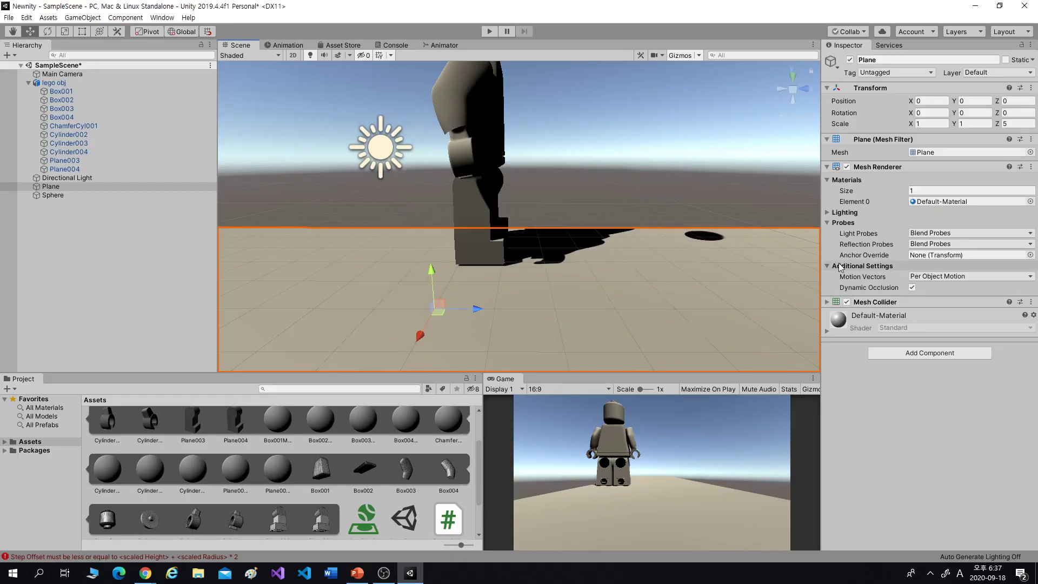
Select the Sphere above the lego figure and move it along the Z axis to about -7.57.
click(488, 210)
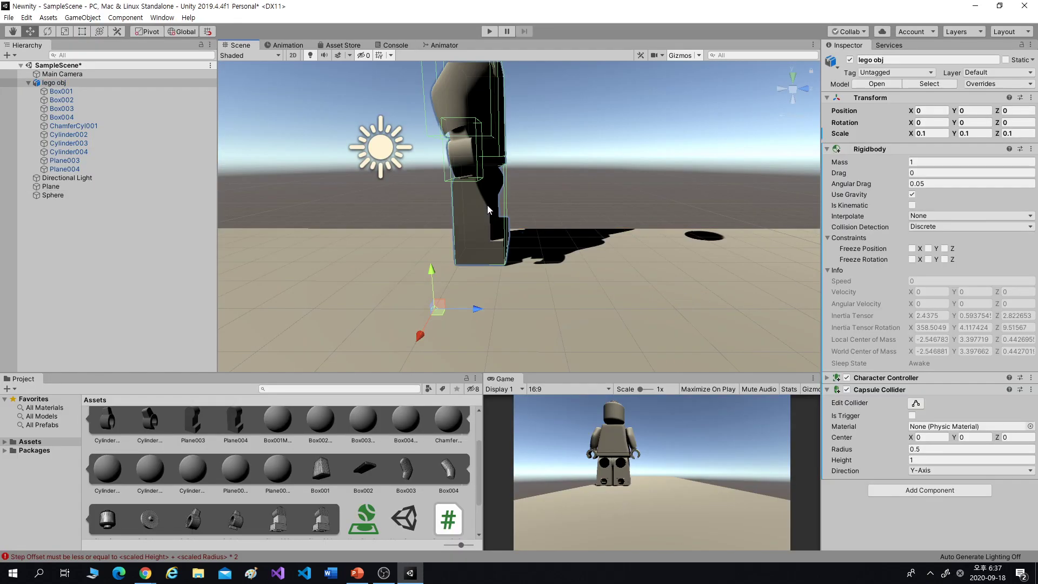
click(460, 172)
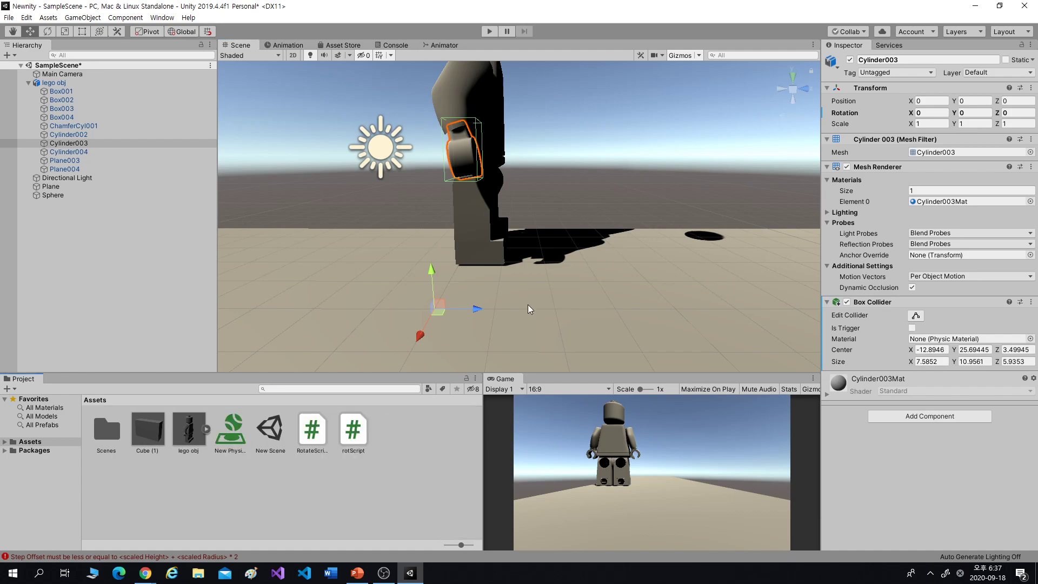
scroll(530, 309, down, 12)
click(507, 113)
click(503, 111)
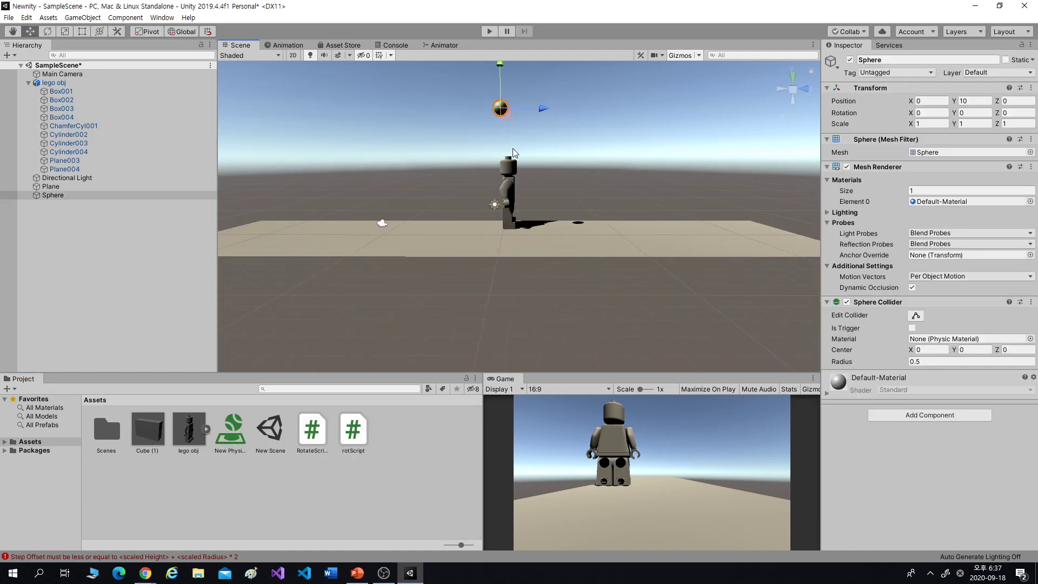
middle_drag(514, 153, 551, 215)
drag(562, 190, 469, 190)
middle_drag(492, 220, 542, 211)
Add a Rigidbody component to the Sphere.
click(913, 415)
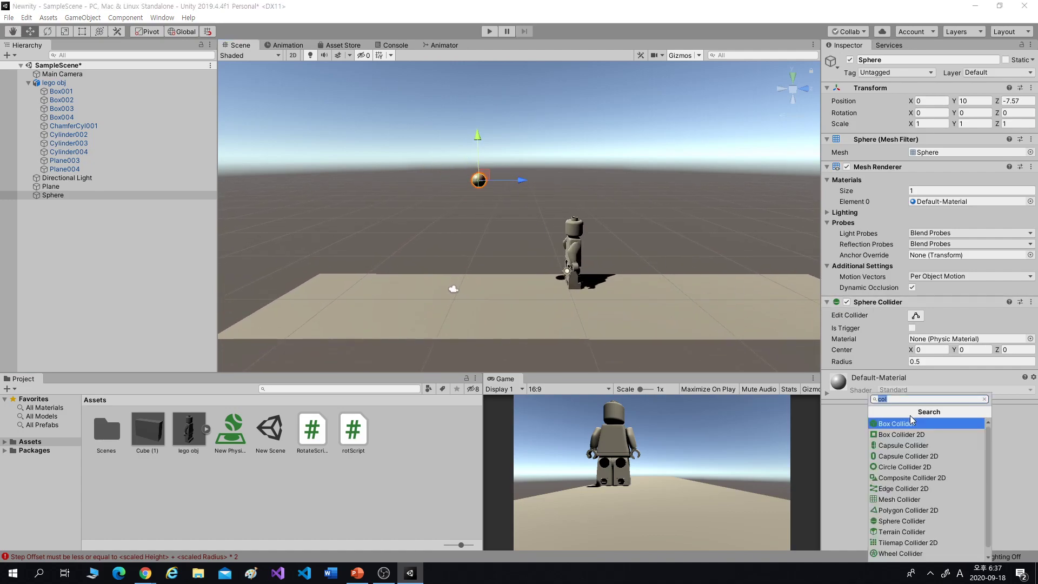
text(ri)
key(Return)
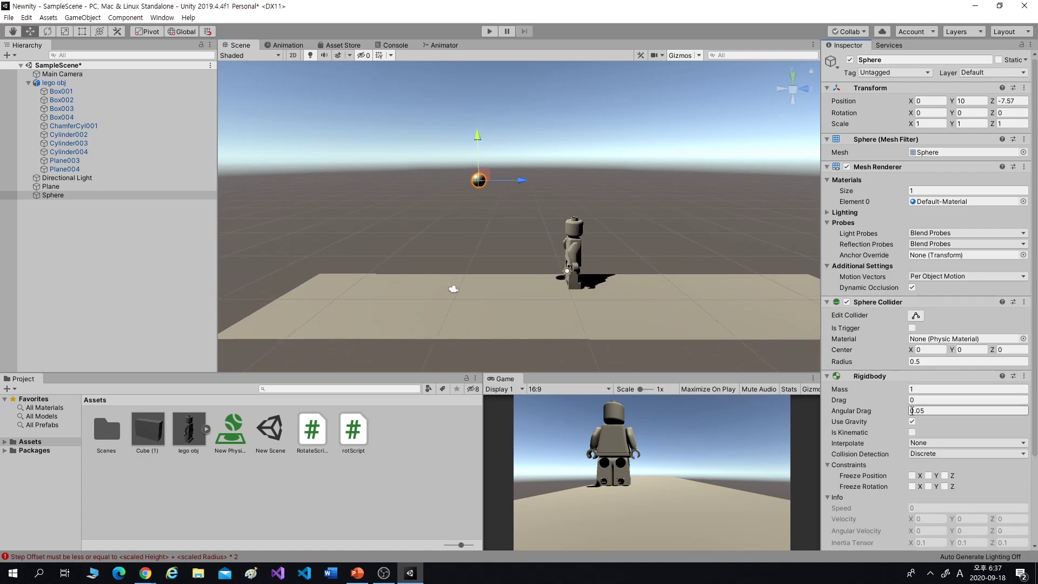
Check the Plane's components, reselect the Sphere and run the scene to watch the Sphere fall onto the plane.
click(489, 323)
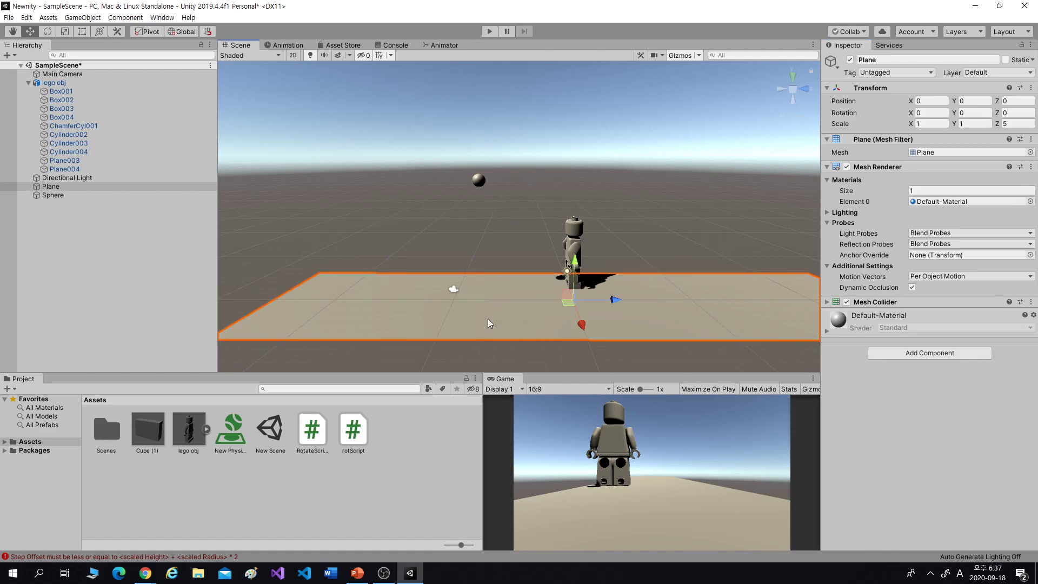
click(491, 187)
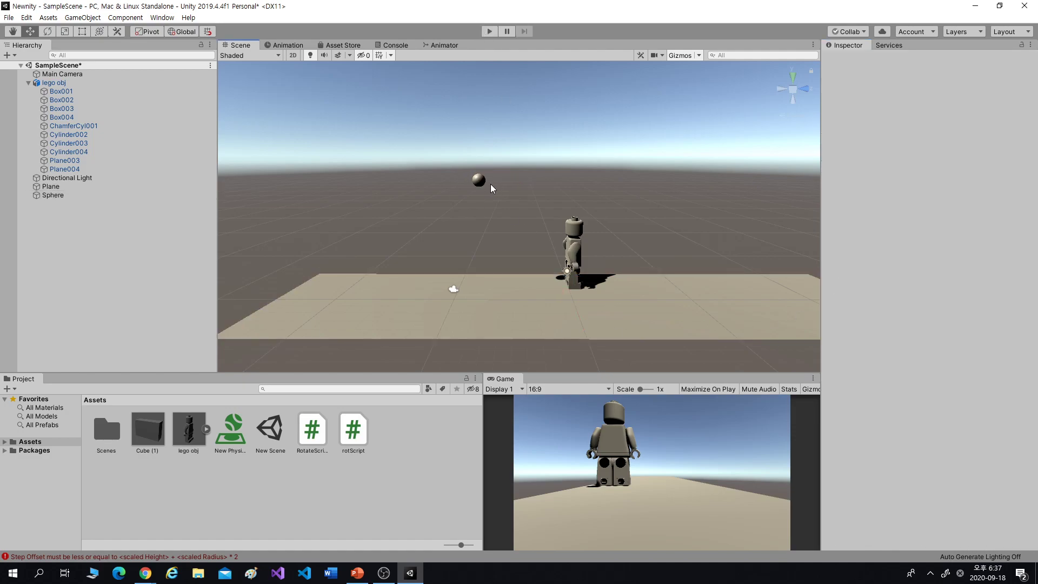
click(479, 181)
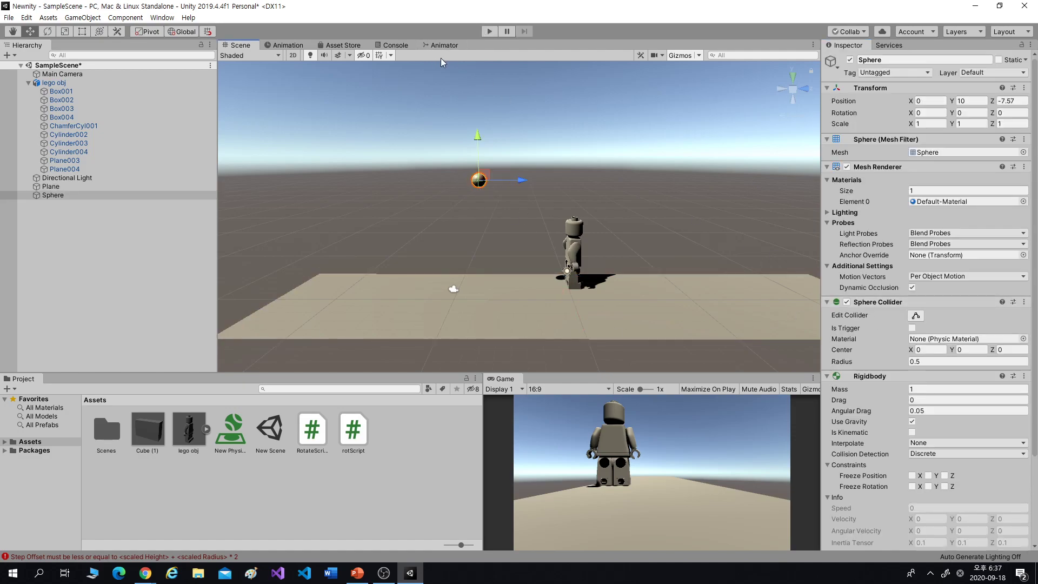
click(489, 31)
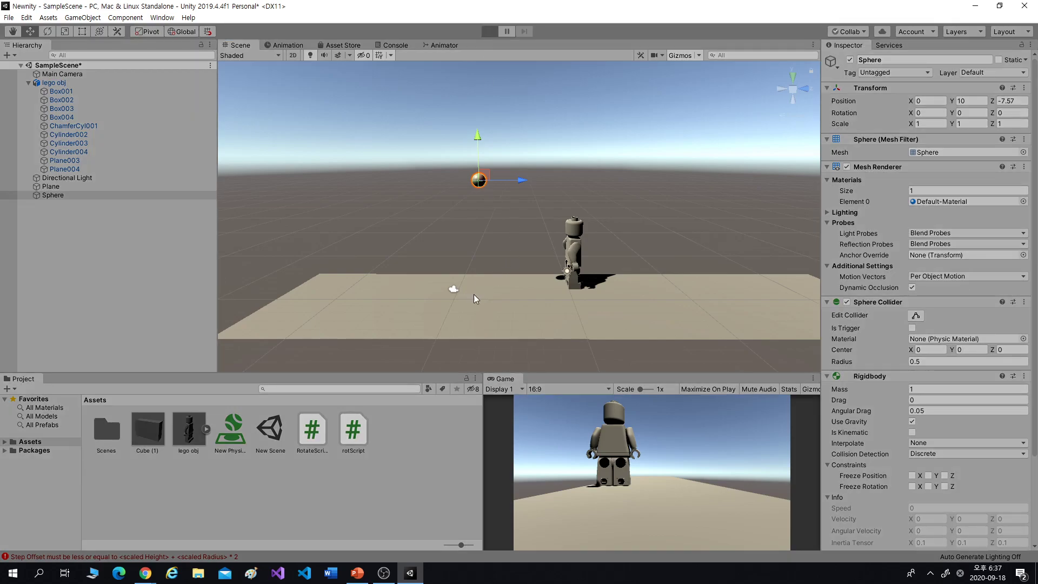
scroll(489, 317, up, 6)
middle_drag(489, 325, 506, 269)
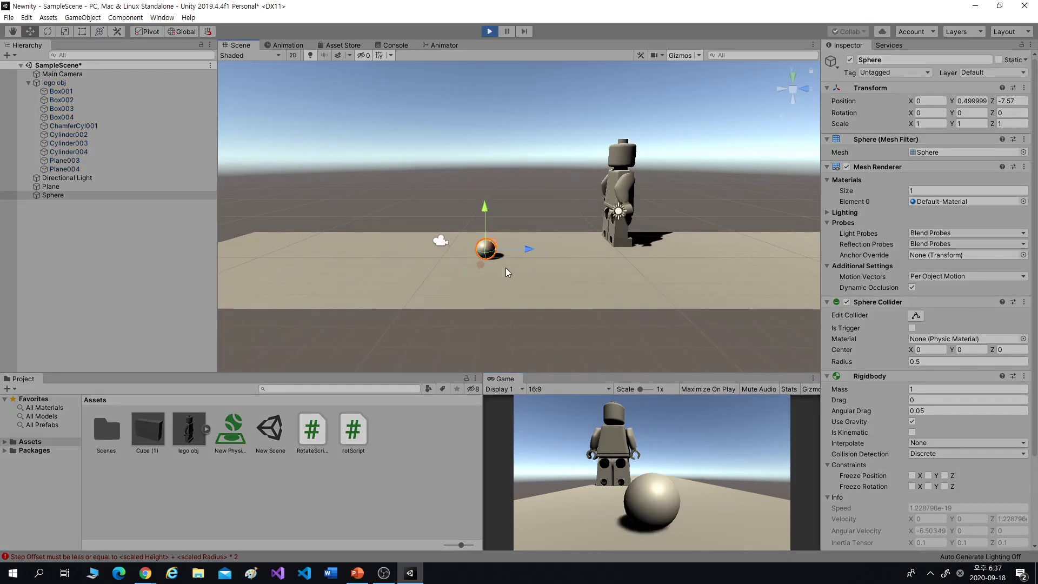
Stop the running scene and set the New Physic Material's Bounciness to 0.5.
click(490, 31)
middle_drag(527, 103, 542, 150)
click(233, 433)
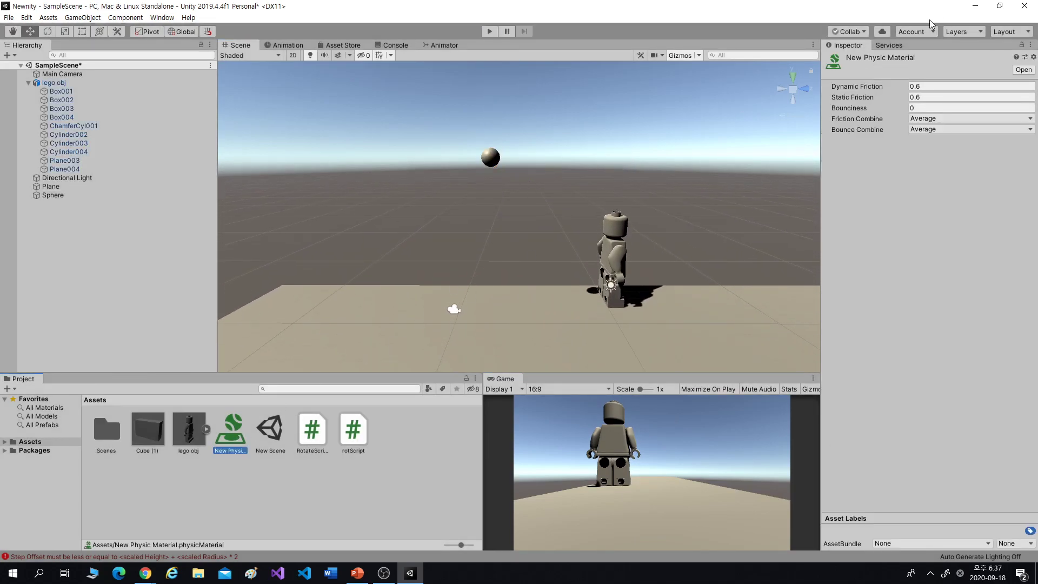
click(926, 108)
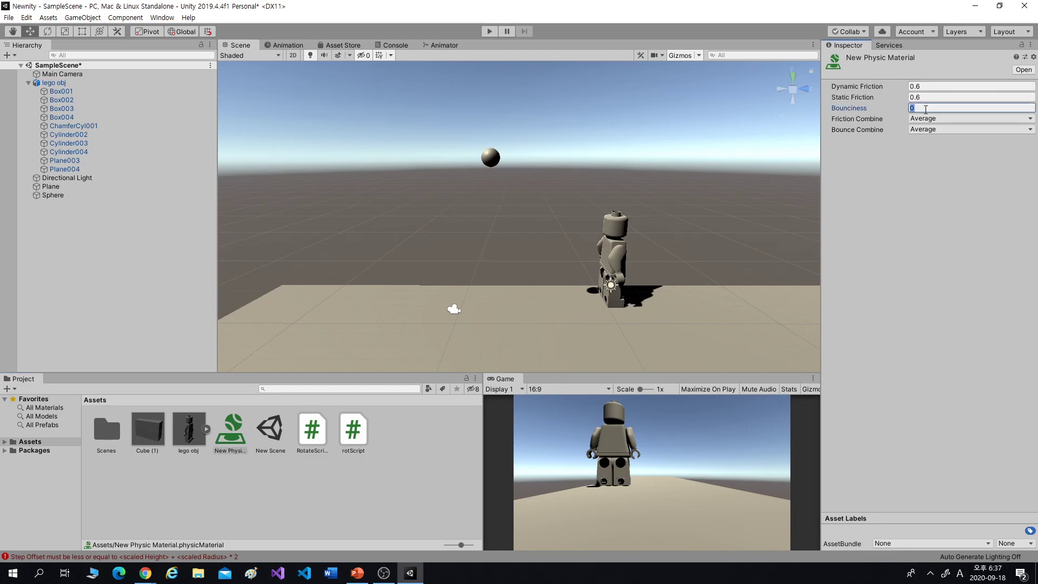
text(0.5)
Assign New Physic Material to the colliders of both the Sphere and the Plane.
click(486, 314)
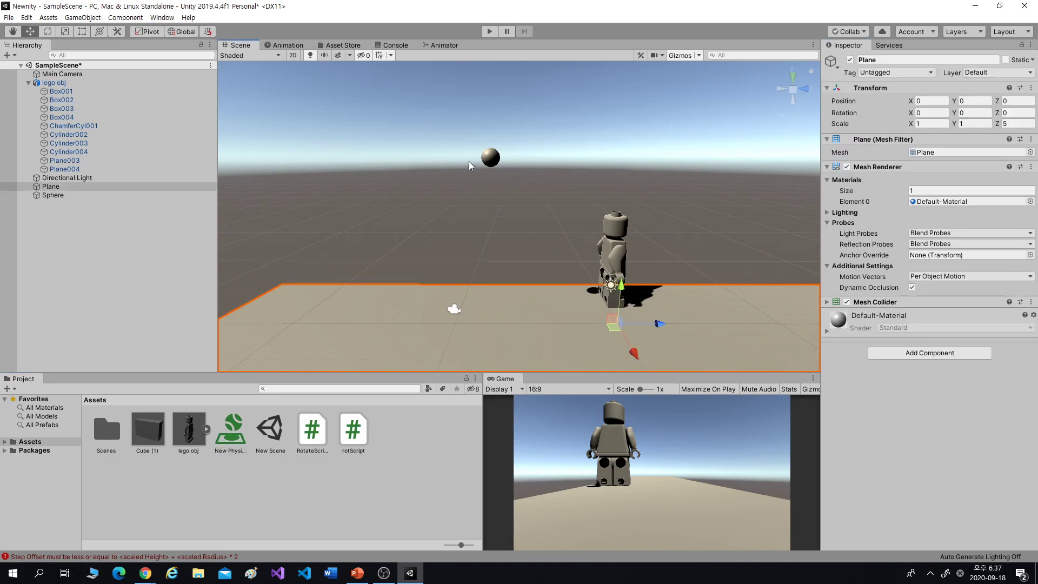
click(486, 160)
drag(234, 430, 922, 341)
click(514, 361)
drag(244, 440, 961, 349)
double_click(961, 348)
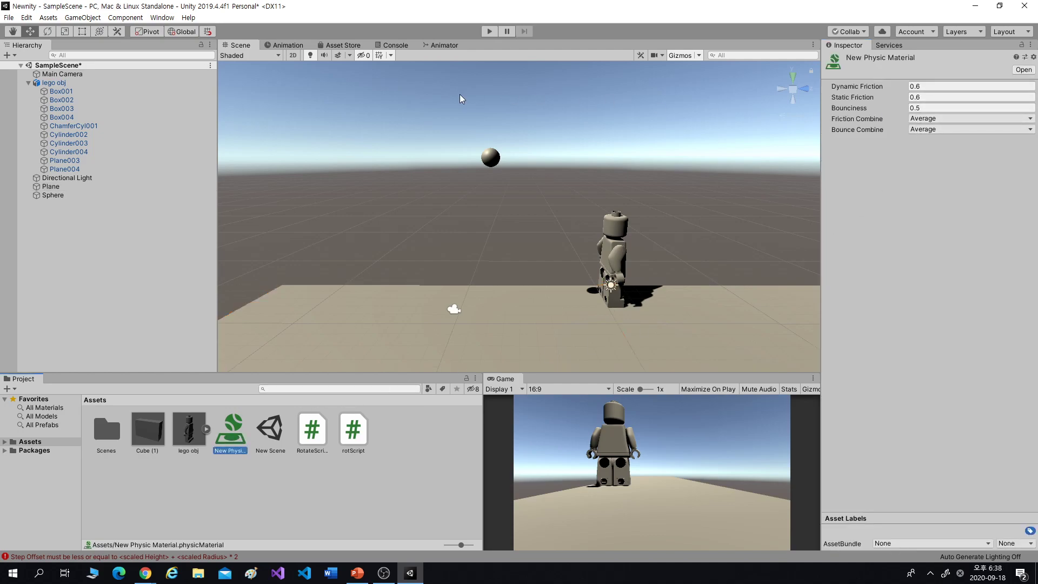
Run the scene to watch the Sphere land on the Plane, stop it and glance at the Physics Material slide.
click(489, 31)
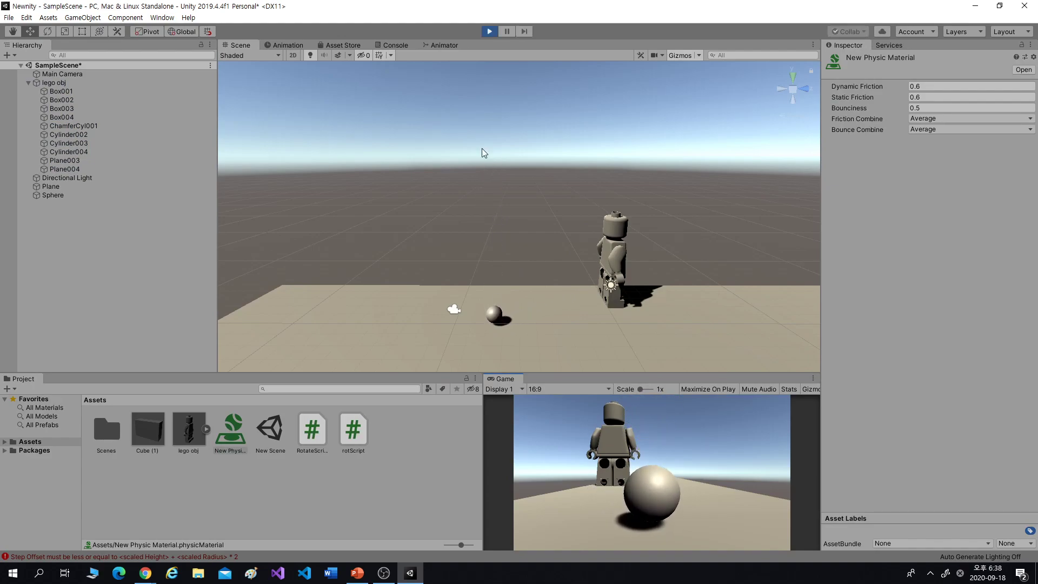
click(489, 31)
key(alt+Tab)
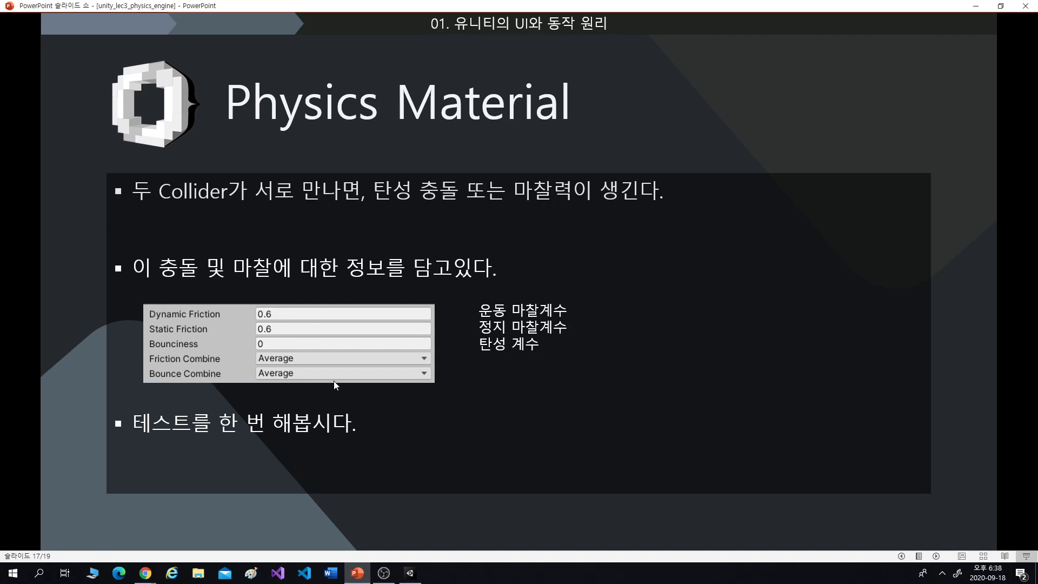
key(alt+Tab)
Compare the physics material and collider settings of the Plane and the Sphere.
click(394, 352)
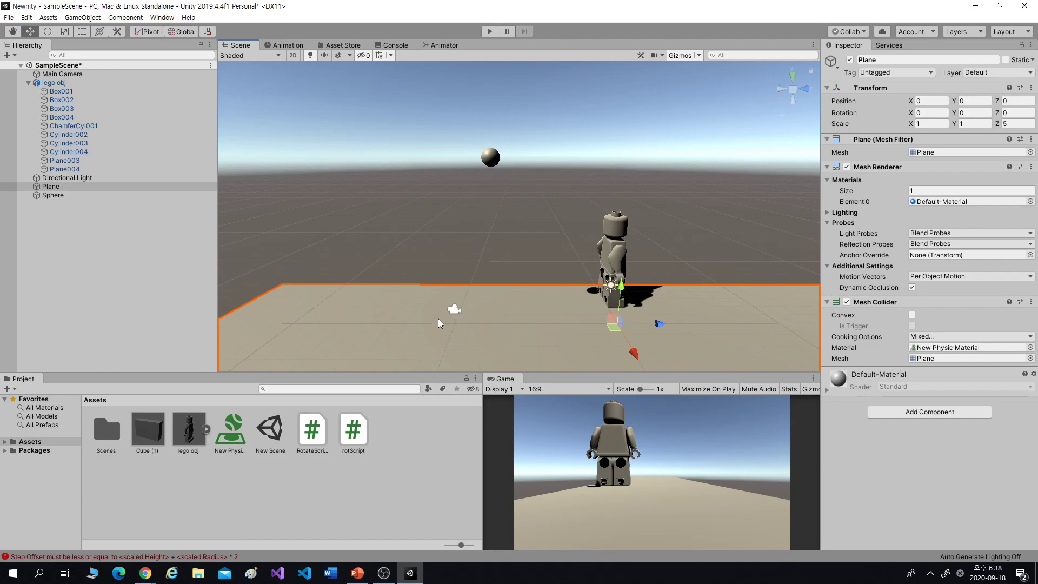
click(489, 164)
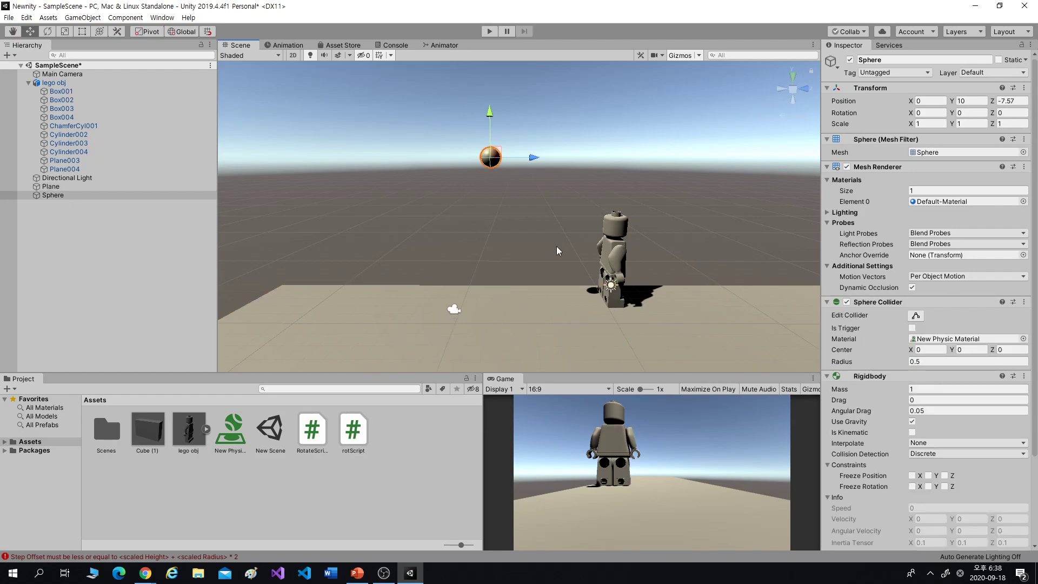
key(alt+Tab)
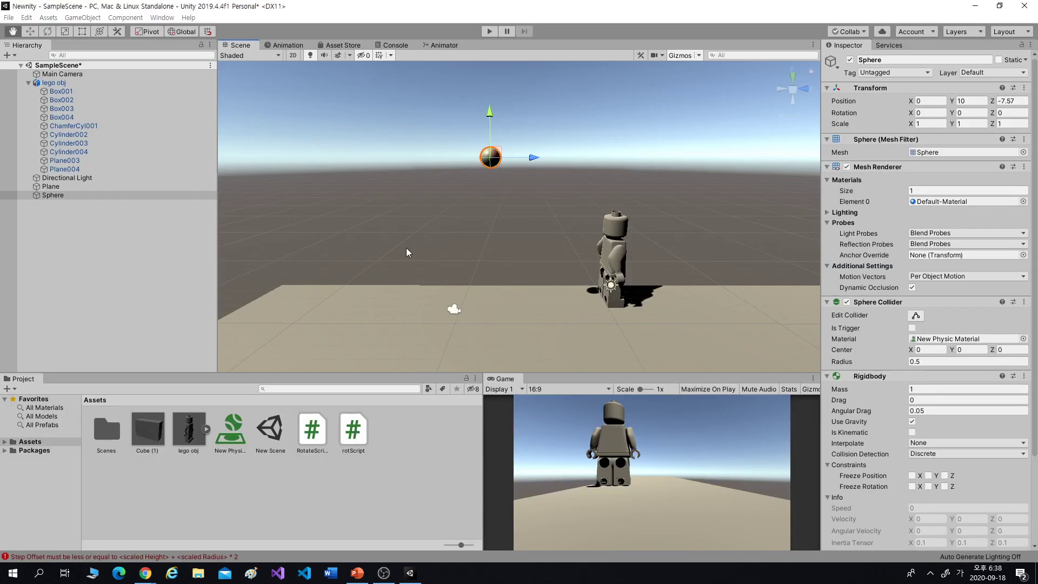
key(alt+Tab)
click(499, 361)
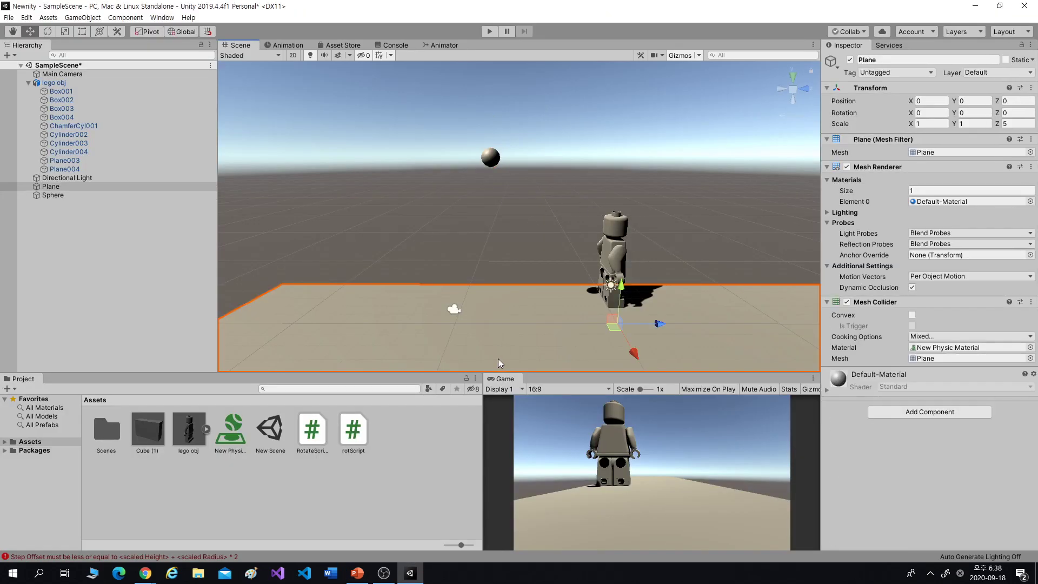
click(495, 163)
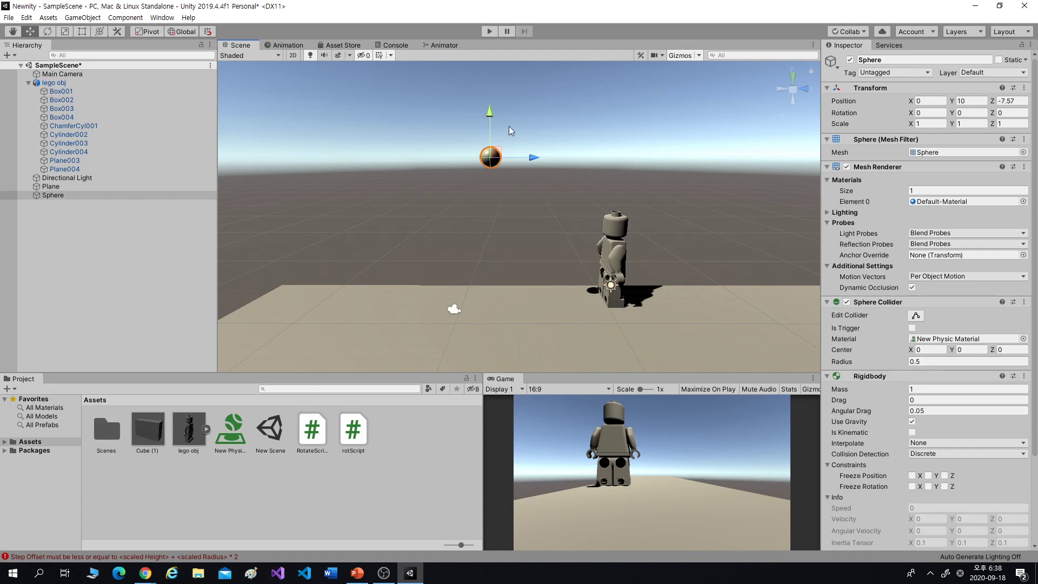
click(578, 320)
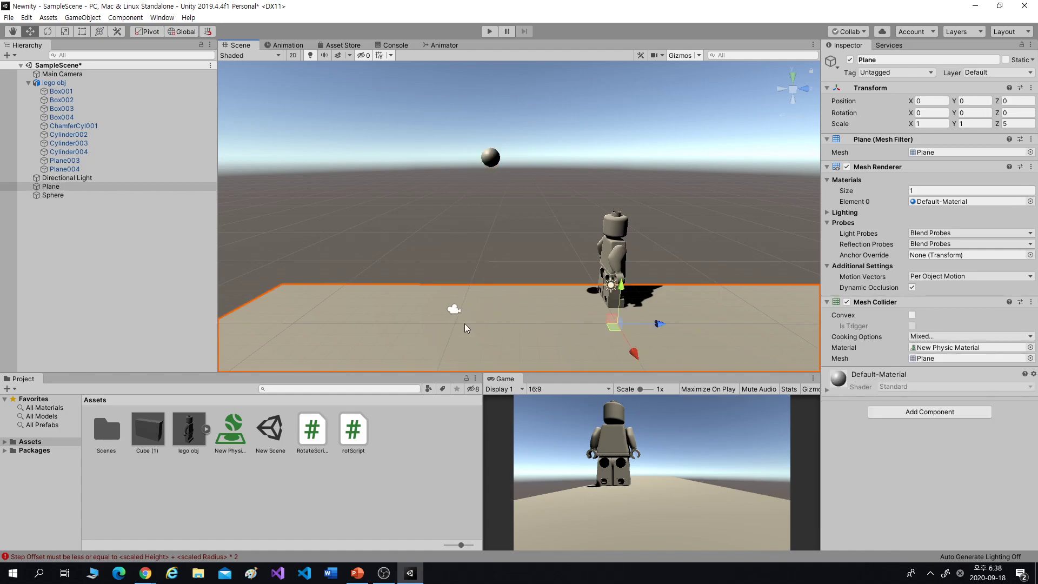
click(484, 158)
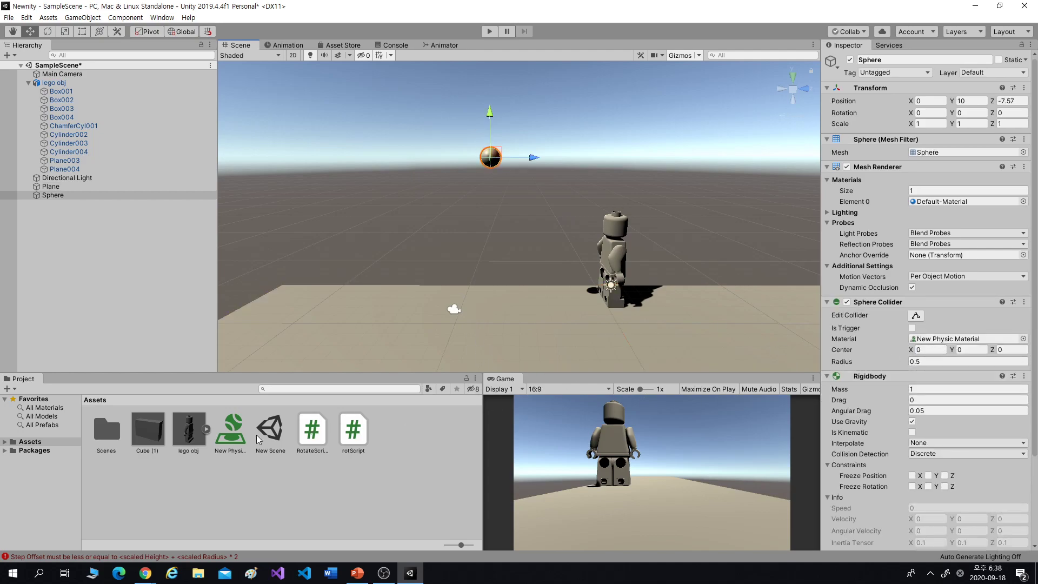
Open the Sphere's New Physic Material and set its Friction Combine to Minimum.
double_click(946, 339)
click(919, 121)
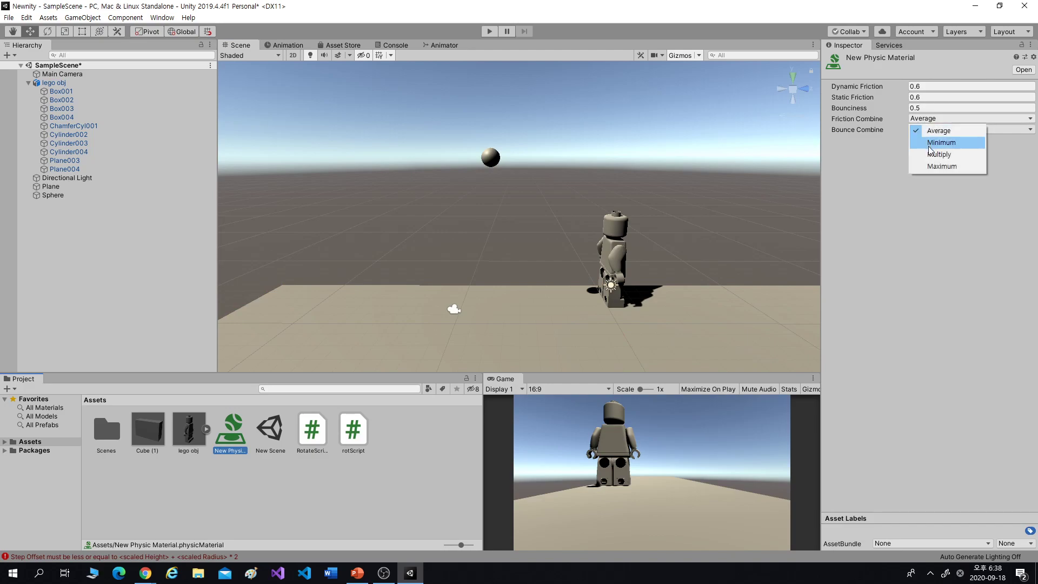
click(930, 142)
Recheck the Sphere and Plane, switch to the PowerPoint slideshow and advance to the Character Controller slide.
click(491, 162)
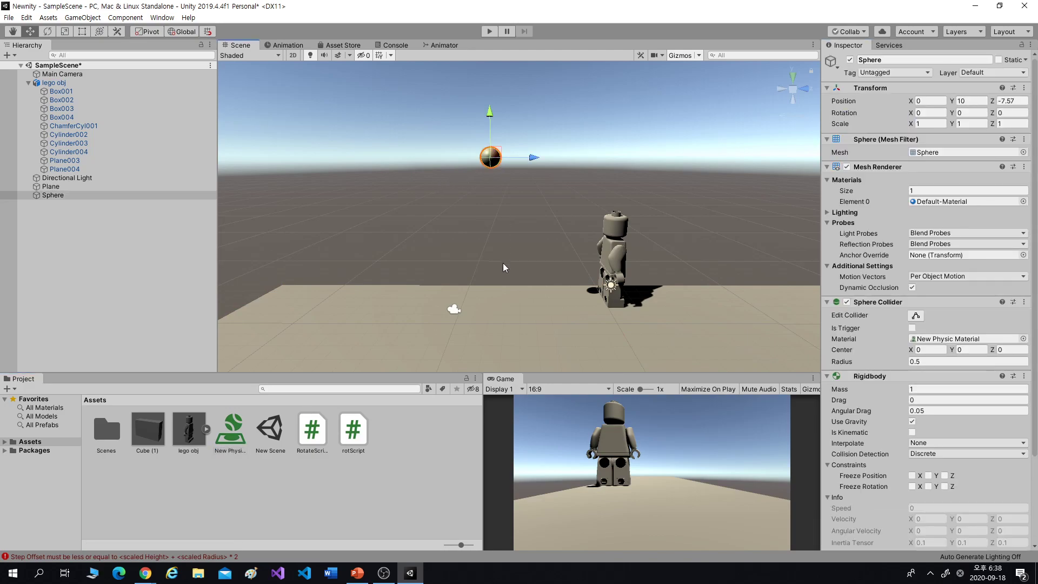
click(498, 297)
click(493, 156)
key(alt+Tab)
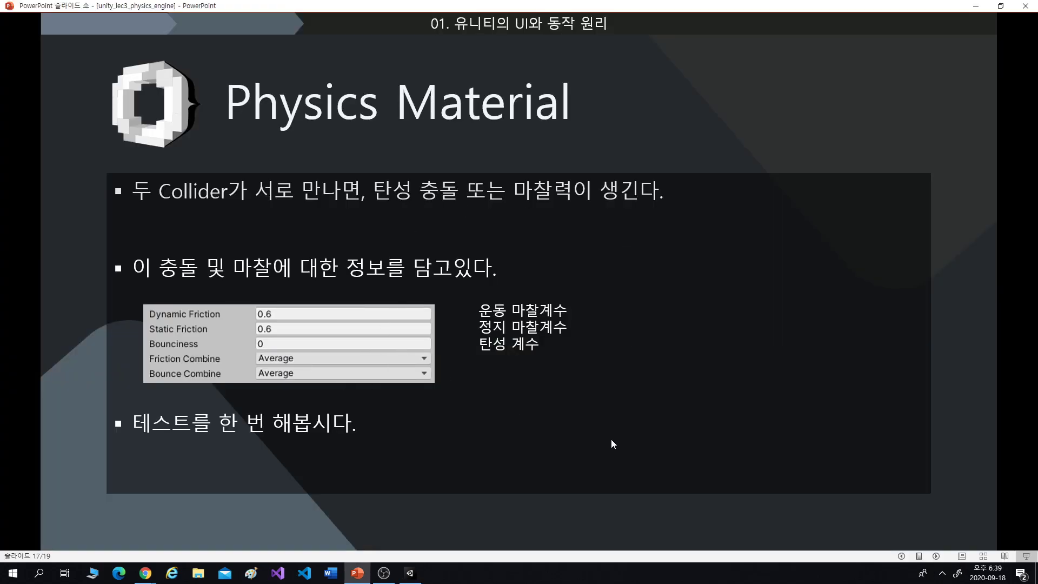
key(Right)
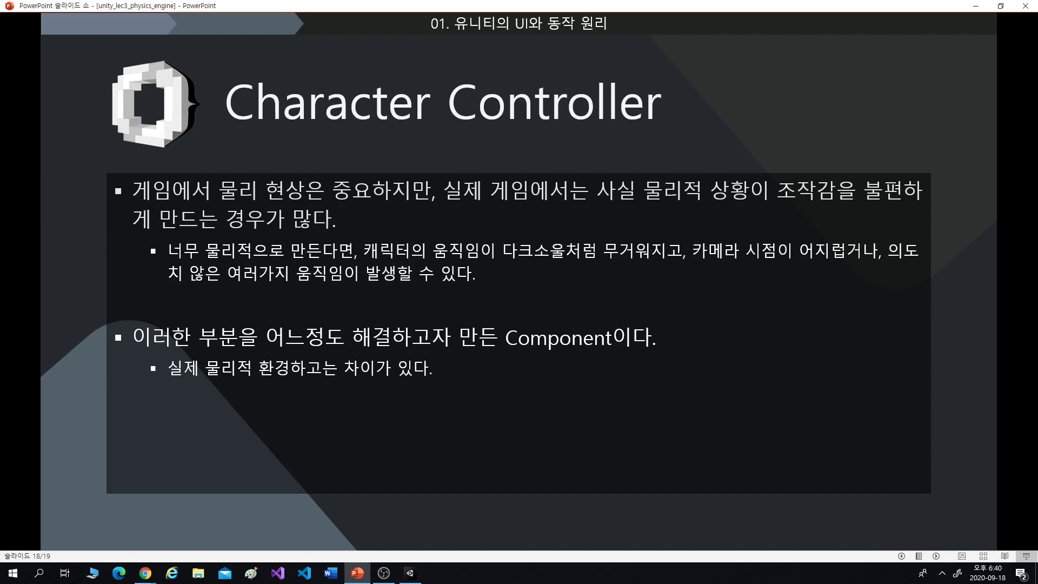
key(alt+Tab)
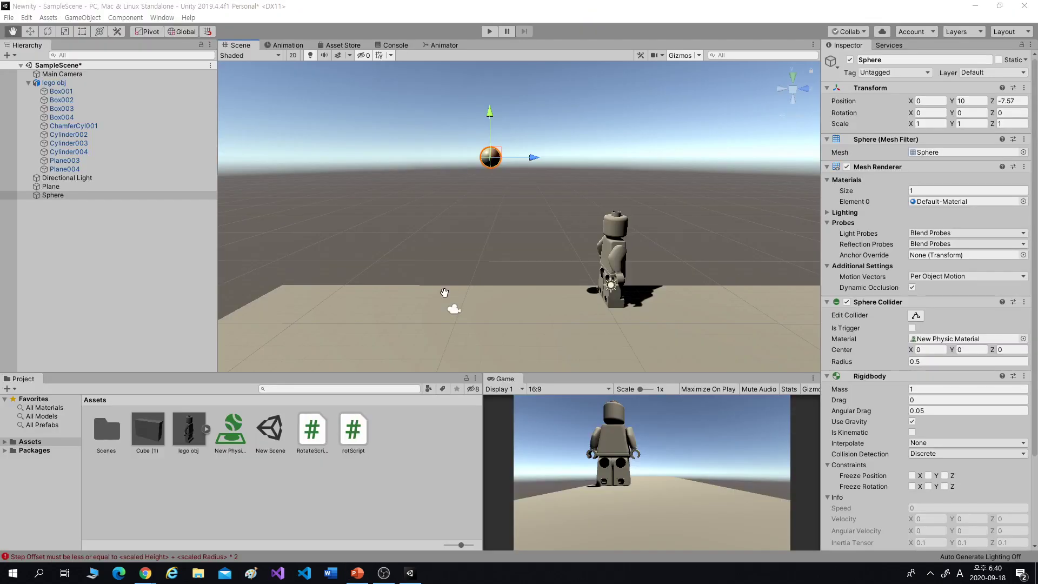
key(alt+Tab)
Revisit the Trigger slide, return to the Character Controller slide and advance to its slope limit and Step Offset properties.
key(Left)
key(Left)
mouse_move(486, 411)
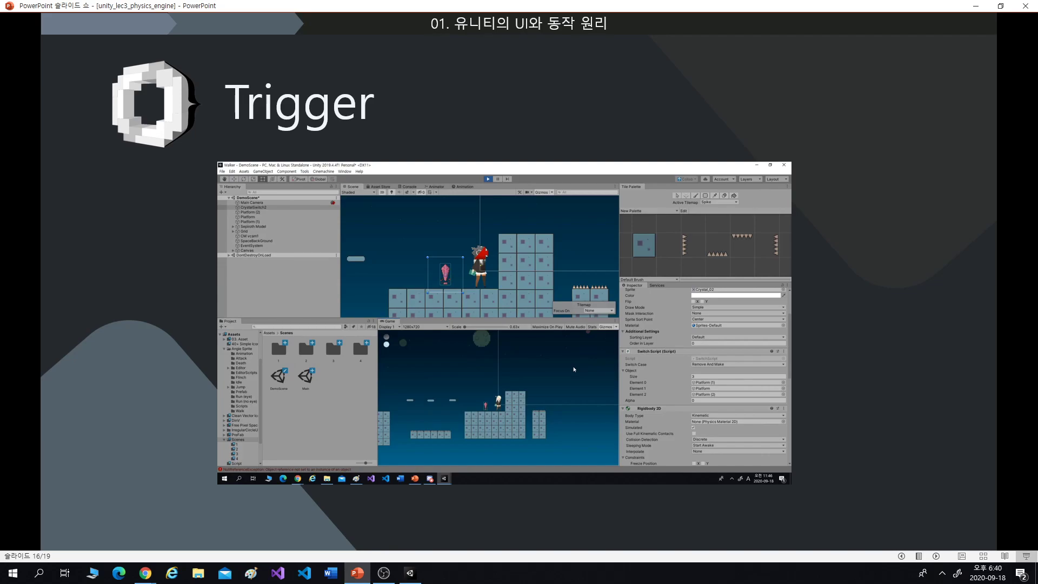
click(866, 424)
click(866, 418)
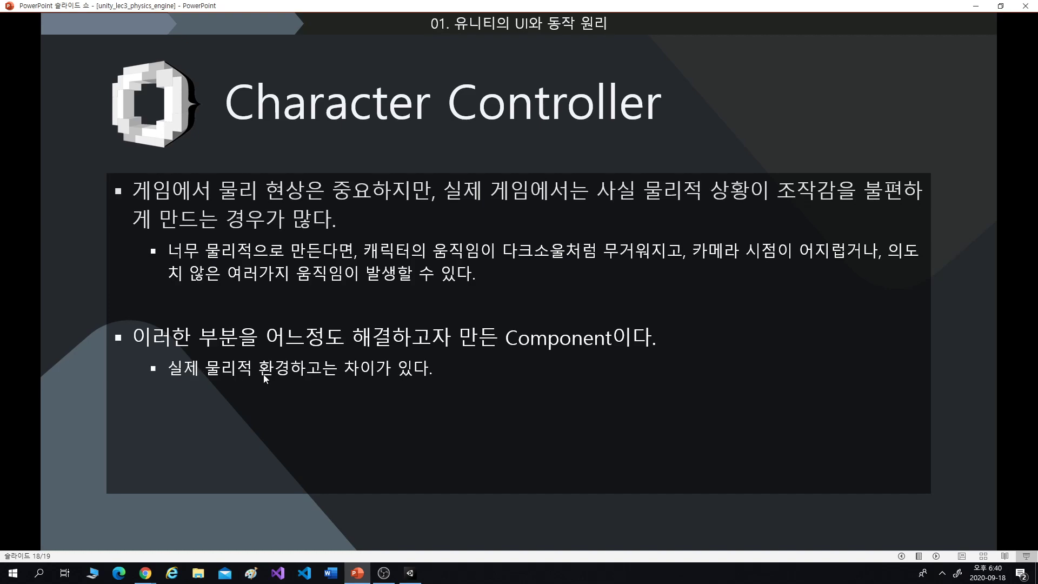
click(486, 405)
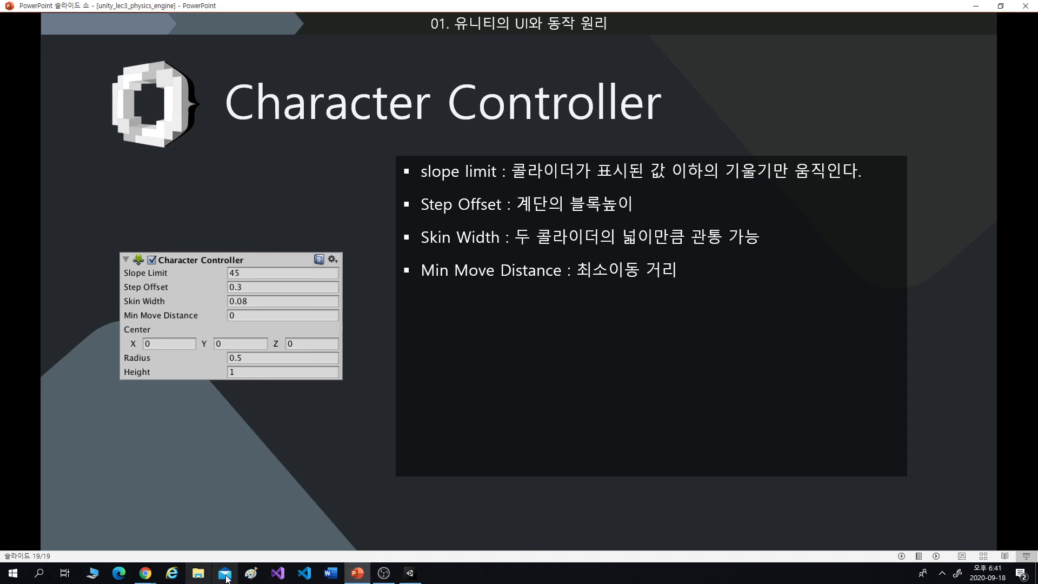
Switch to Paint, place its window below the slide's bullet points and enlarge the blank canvas.
key(alt+Tab)
click(1001, 6)
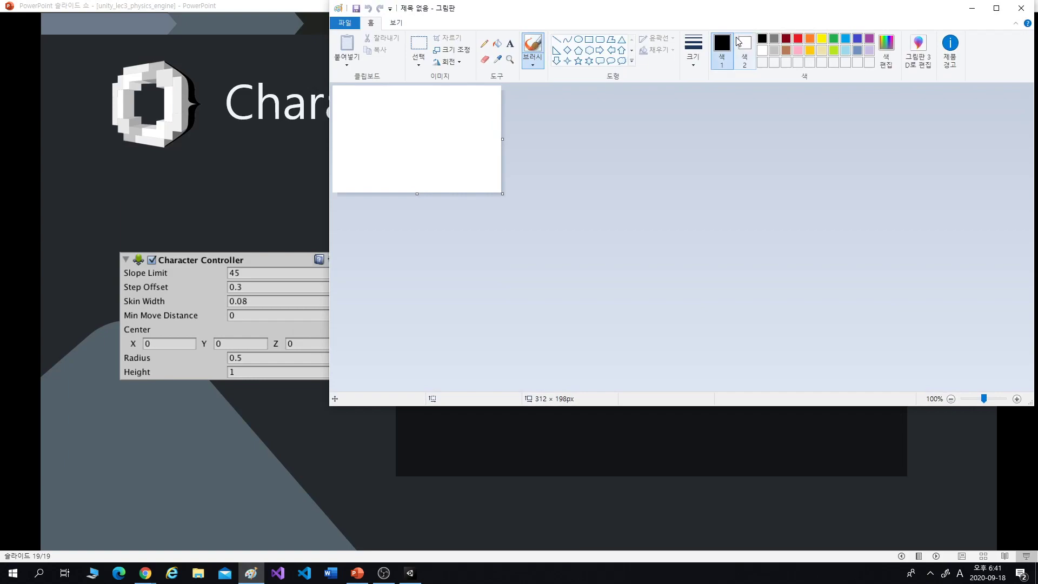
double_click(922, 5)
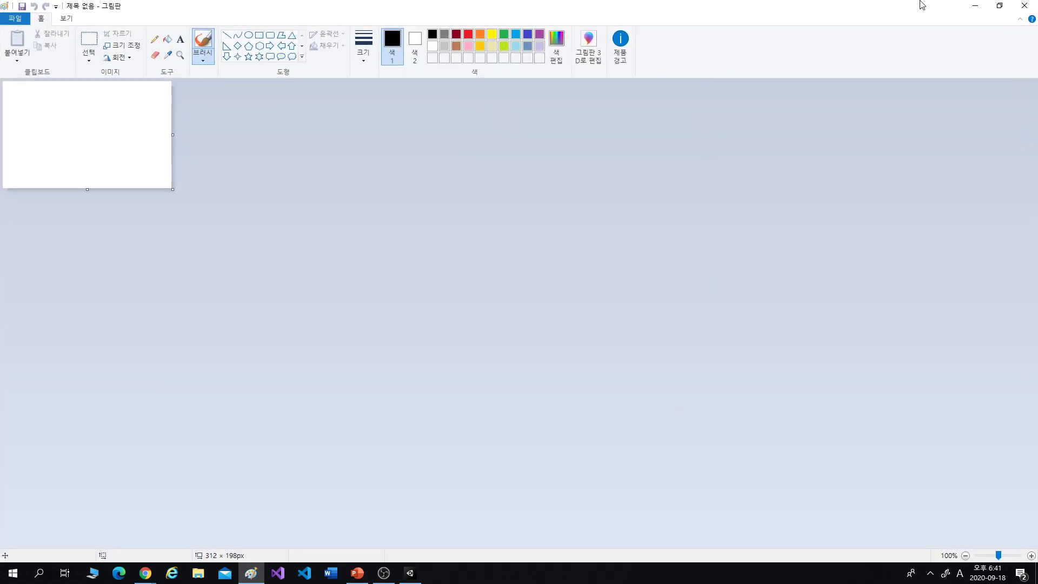
click(1002, 7)
mouse_move(890, 7)
mouse_down()
mouse_move(1001, 232)
mouse_move(1026, 218)
mouse_move(998, 234)
mouse_up()
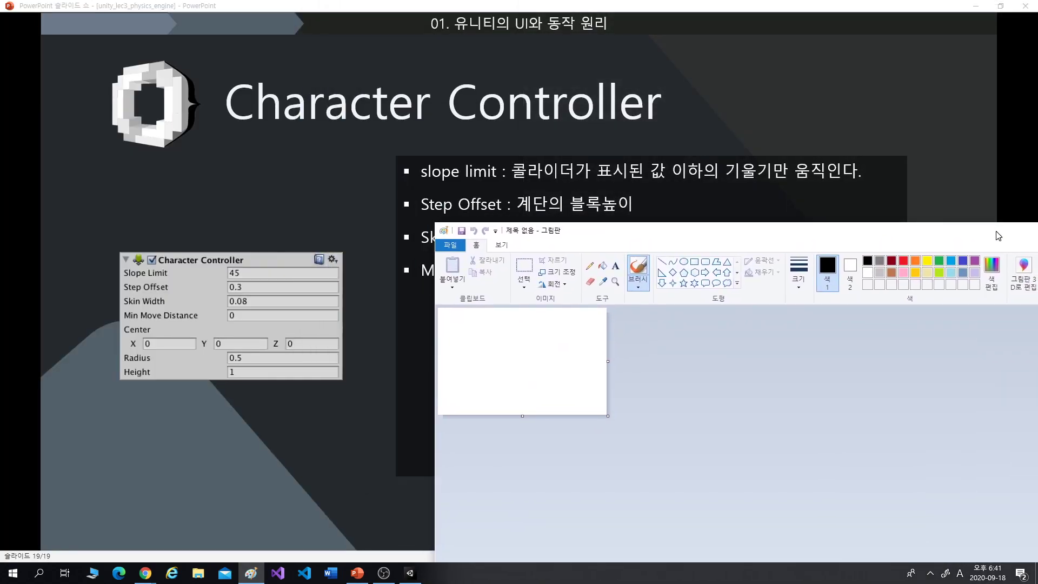
drag(608, 416, 715, 482)
mouse_move(636, 236)
mouse_down()
mouse_move(670, 290)
mouse_move(728, 300)
mouse_up()
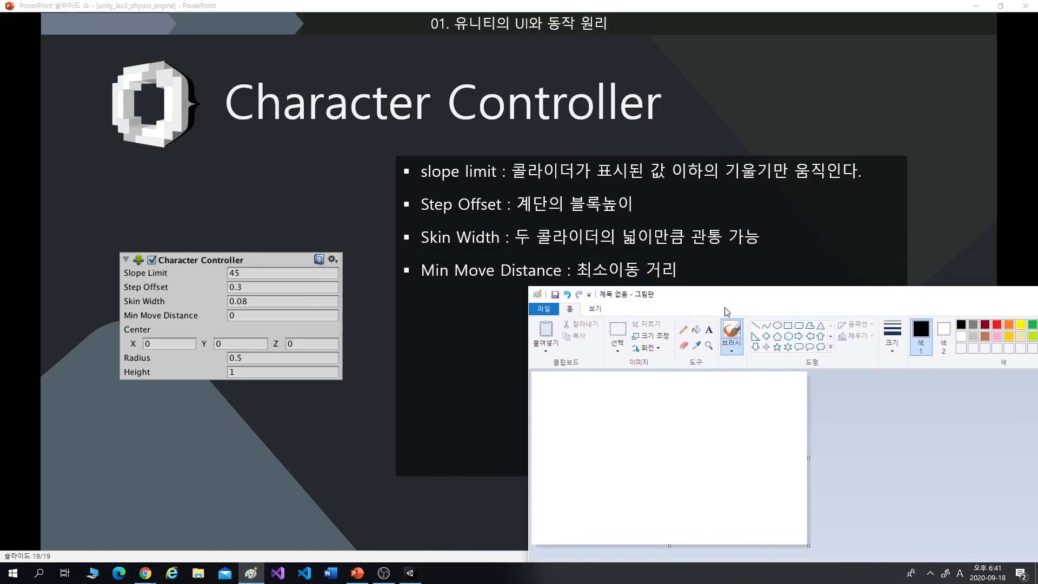
Sketch an upright character on a slope with the Pencil and write 45 > θ beside it.
click(683, 329)
mouse_move(622, 433)
mouse_down()
mouse_move(621, 458)
mouse_move(688, 430)
mouse_up()
mouse_move(638, 458)
mouse_down()
mouse_move(645, 470)
mouse_move(691, 468)
mouse_move(690, 450)
mouse_move(683, 468)
mouse_move(704, 457)
mouse_up()
key(ctrl+z)
key(ctrl+z)
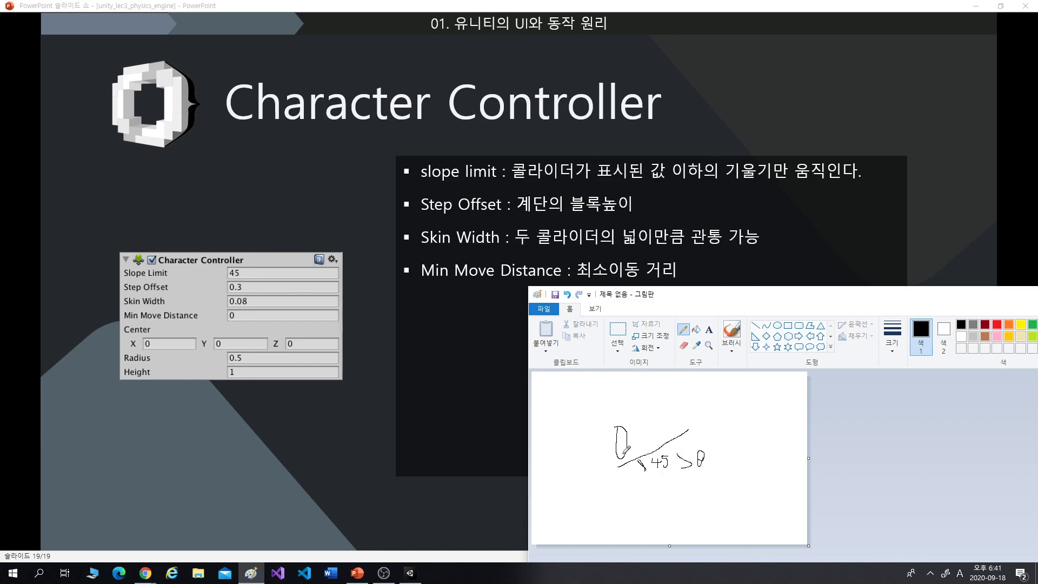
drag(619, 449, 656, 438)
Undo all strokes of the slope limit sketch to clear the canvas.
key(ctrl+z)
key(ctrl+z)
key(ctrl+z)
key(ctrl+z)
key(ctrl+z)
key(ctrl+z)
key(ctrl+z)
key(ctrl+z)
key(ctrl+z)
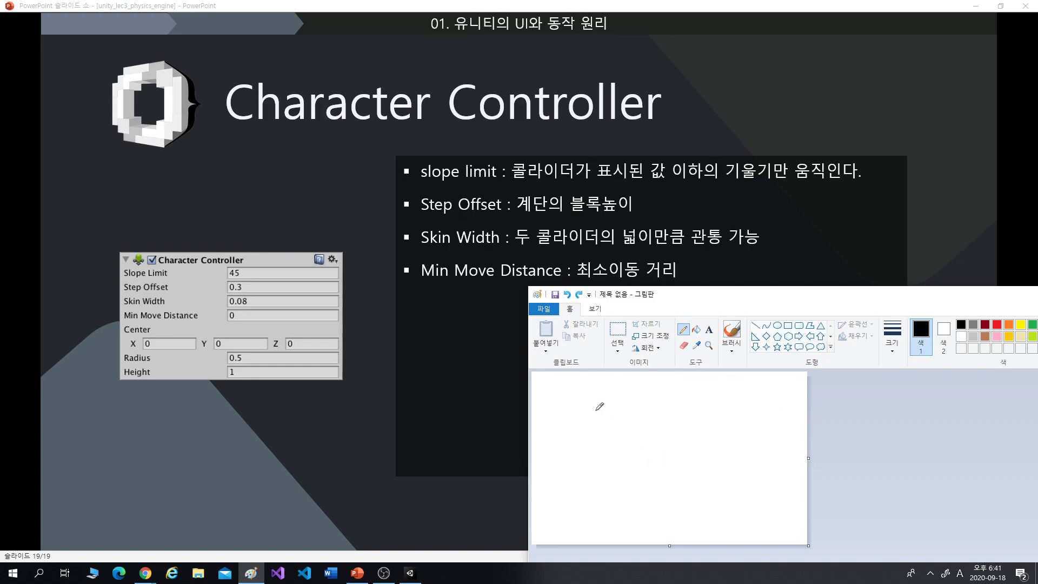
Draw an oval character facing an ascending staircase and mark the height of its first step.
mouse_move(608, 407)
mouse_down()
mouse_move(596, 454)
mouse_move(610, 407)
mouse_up()
mouse_move(624, 459)
mouse_down()
mouse_move(672, 420)
mouse_move(724, 404)
mouse_up()
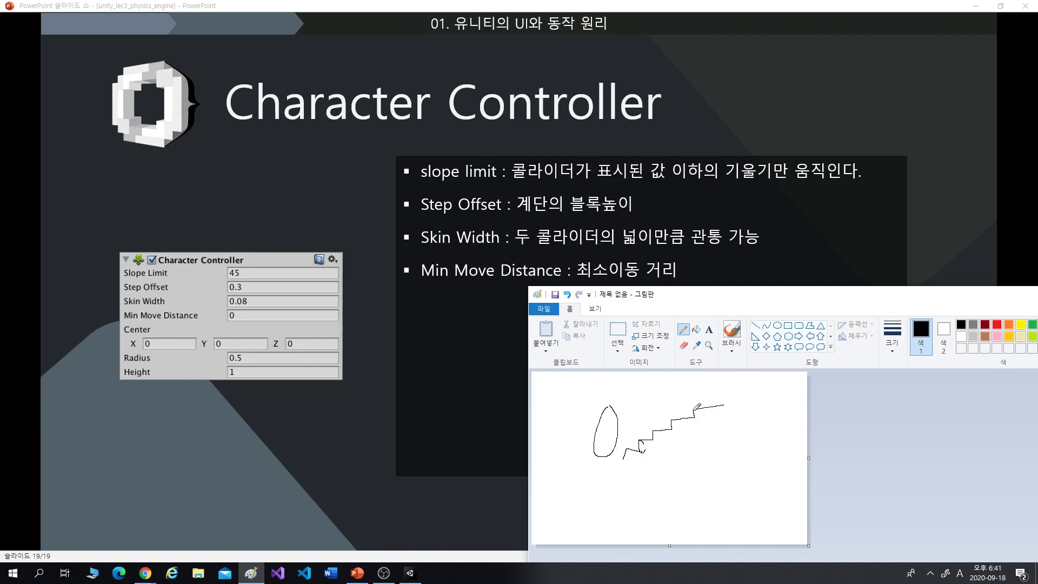
drag(694, 404, 618, 452)
key(ctrl+z)
drag(657, 449, 661, 454)
Draw a slope line across the staircase and write 45 > θ beneath it.
mouse_move(600, 459)
mouse_down()
mouse_move(695, 404)
mouse_move(684, 407)
mouse_move(692, 419)
mouse_up()
mouse_move(624, 459)
mouse_down()
mouse_move(663, 464)
mouse_move(655, 471)
mouse_move(676, 455)
mouse_up()
mouse_move(670, 456)
mouse_down()
mouse_move(670, 465)
mouse_move(690, 457)
mouse_move(681, 470)
mouse_move(705, 463)
mouse_up()
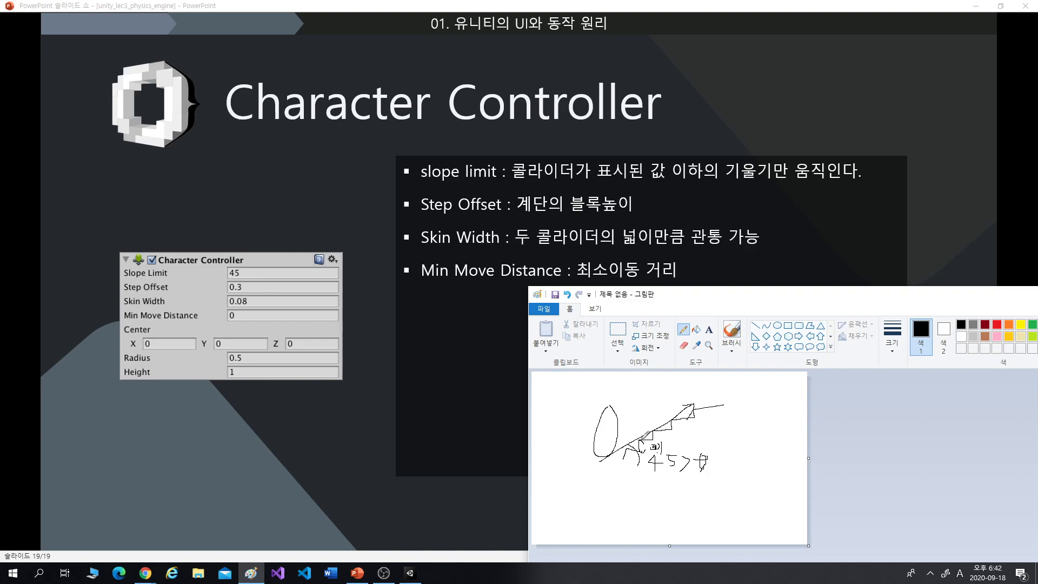
Add a tall narrow block behind the oval character and a wider block in front of it over the stairs.
drag(644, 440, 650, 450)
mouse_move(576, 408)
mouse_down()
mouse_move(573, 480)
mouse_move(583, 470)
mouse_up()
mouse_move(630, 407)
mouse_down()
mouse_move(654, 469)
mouse_move(631, 405)
mouse_up()
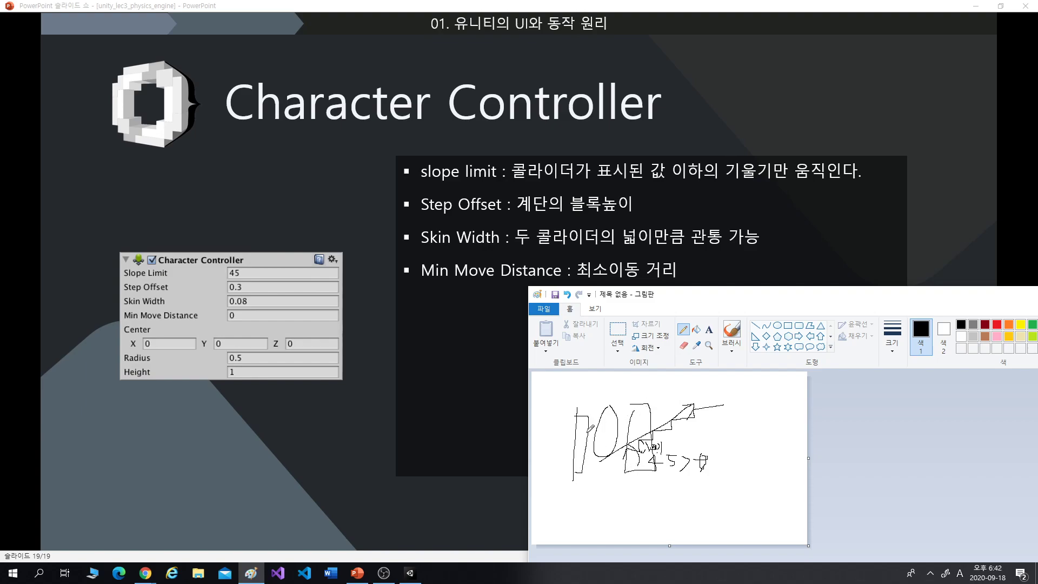
mouse_move(583, 465)
mouse_down()
mouse_move(664, 460)
mouse_move(594, 460)
mouse_up()
Undo all strokes of the staircase and block sketch to empty the canvas.
key(ctrl+z)
key(ctrl+z)
key(ctrl+z)
key(ctrl+z)
key(ctrl+z)
key(ctrl+z)
key(ctrl+z)
key(ctrl+z)
key(ctrl+z)
key(ctrl+z)
key(ctrl+z)
key(ctrl+z)
key(ctrl+z)
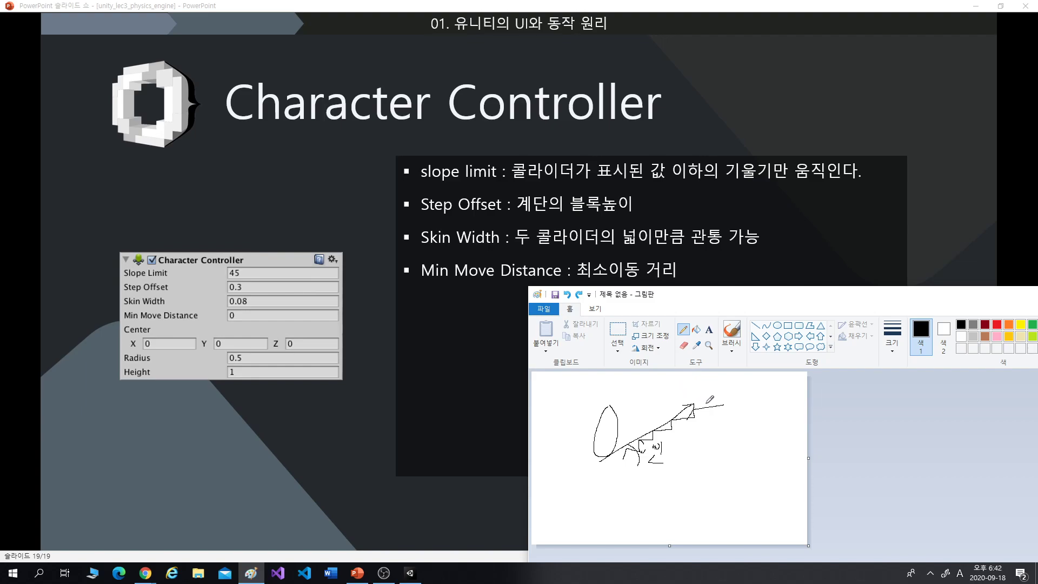
key(ctrl+z)
key(ctrl+z)
key(ctrl+z)
key(ctrl+z)
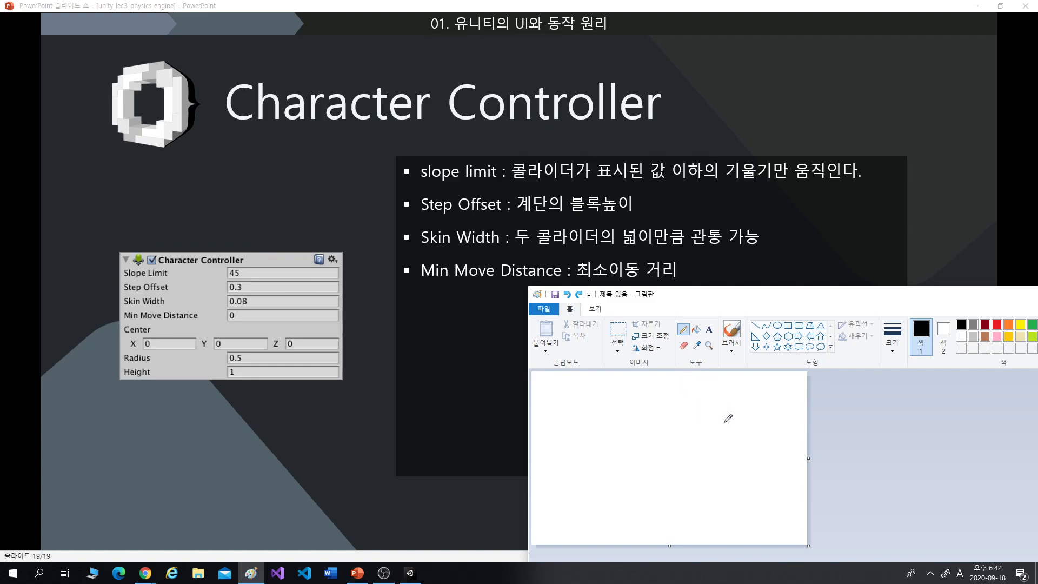
Draw a long flat block with a divider line below it, marking one side O and the other X.
mouse_move(574, 454)
mouse_down()
mouse_move(573, 480)
mouse_move(672, 447)
mouse_move(679, 482)
mouse_move(553, 481)
mouse_up()
mouse_move(680, 484)
mouse_down()
mouse_move(679, 523)
mouse_move(690, 517)
mouse_up()
drag(691, 498, 722, 519)
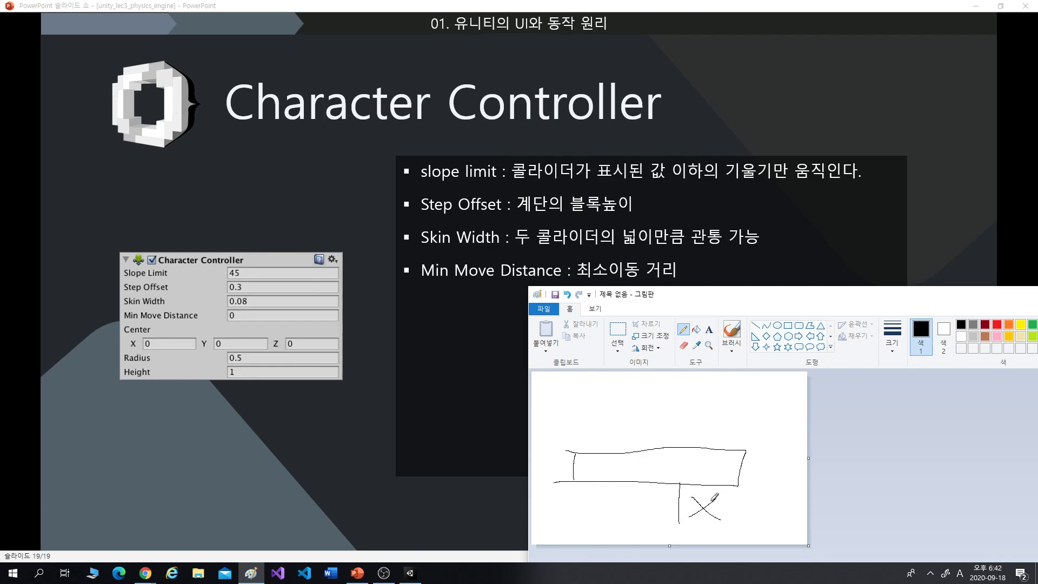
drag(611, 497, 631, 517)
Draw oval characters standing on the long block with arrows showing their movement along it.
mouse_move(639, 438)
mouse_down()
mouse_move(629, 458)
mouse_move(636, 450)
mouse_up()
mouse_move(652, 373)
mouse_down()
mouse_move(668, 391)
mouse_move(675, 382)
mouse_up()
mouse_move(649, 429)
mouse_down()
mouse_move(680, 411)
mouse_move(673, 464)
mouse_move(744, 447)
mouse_up()
drag(719, 445, 733, 447)
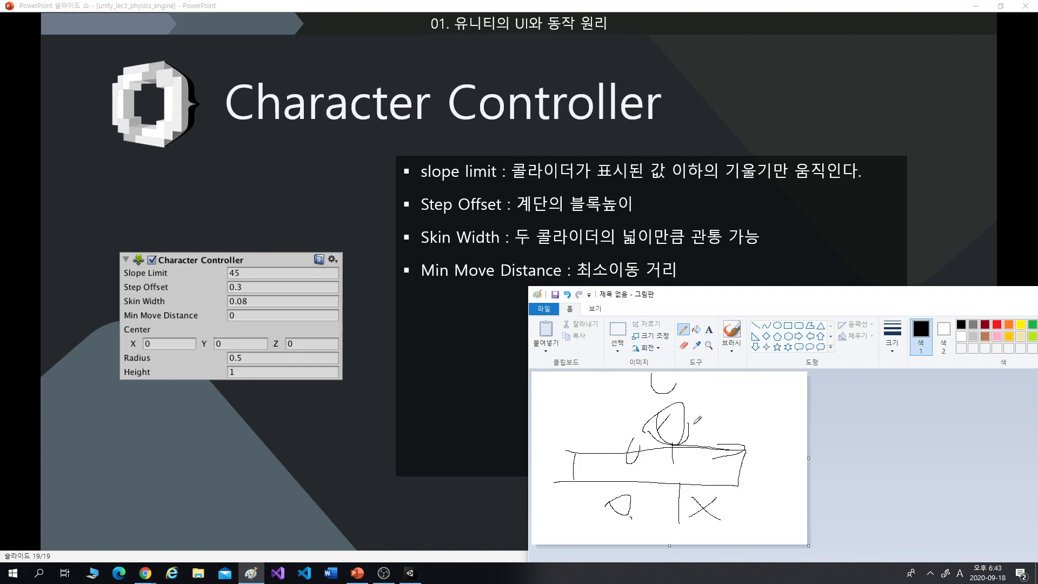
mouse_move(686, 427)
mouse_down()
mouse_move(733, 425)
mouse_move(710, 434)
mouse_up()
mouse_move(597, 389)
mouse_down()
mouse_move(612, 427)
mouse_move(597, 391)
mouse_up()
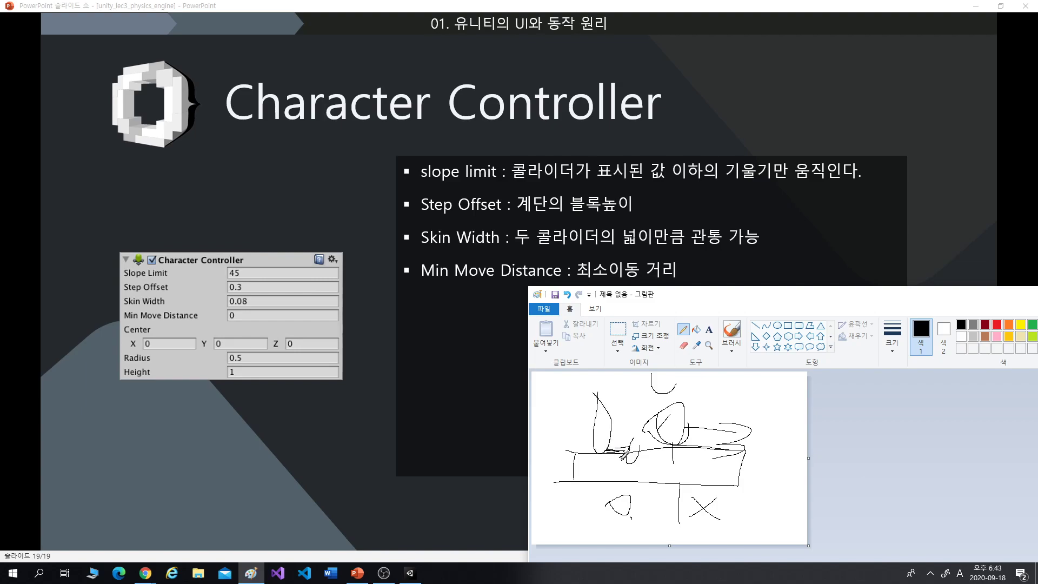
Mark an X under the oval character on the long block and draw another oval on a short thick line beyond the block's left end.
mouse_move(593, 450)
mouse_down()
mouse_move(611, 463)
mouse_move(591, 468)
mouse_move(630, 476)
mouse_up()
mouse_move(562, 402)
mouse_down()
mouse_move(565, 437)
mouse_move(590, 443)
mouse_move(569, 437)
mouse_up()
drag(580, 442, 583, 442)
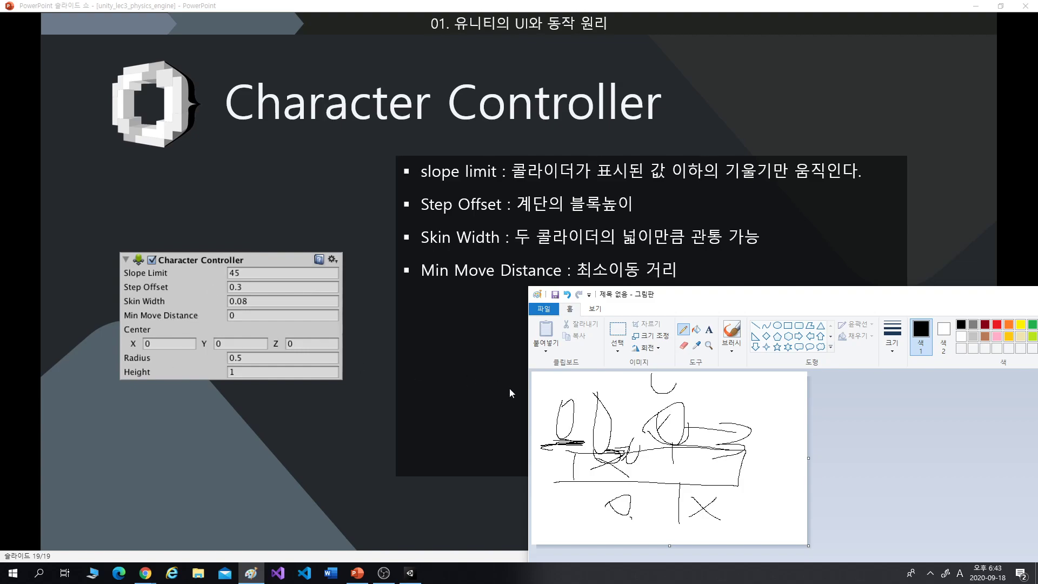
Switch back to the PowerPoint slide show and return to the introductory Character Controller slide, number 18.
click(364, 449)
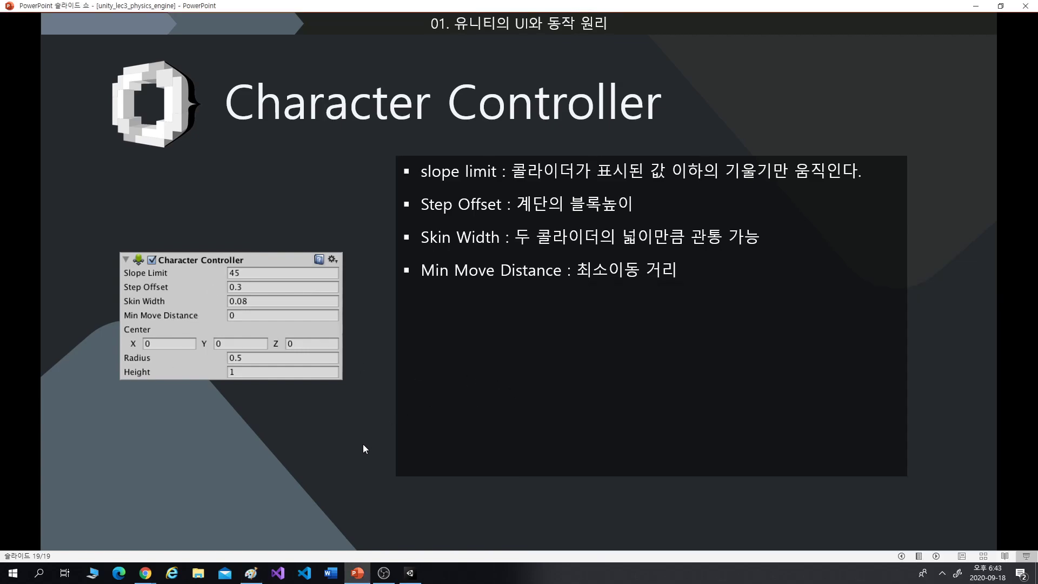
click(857, 375)
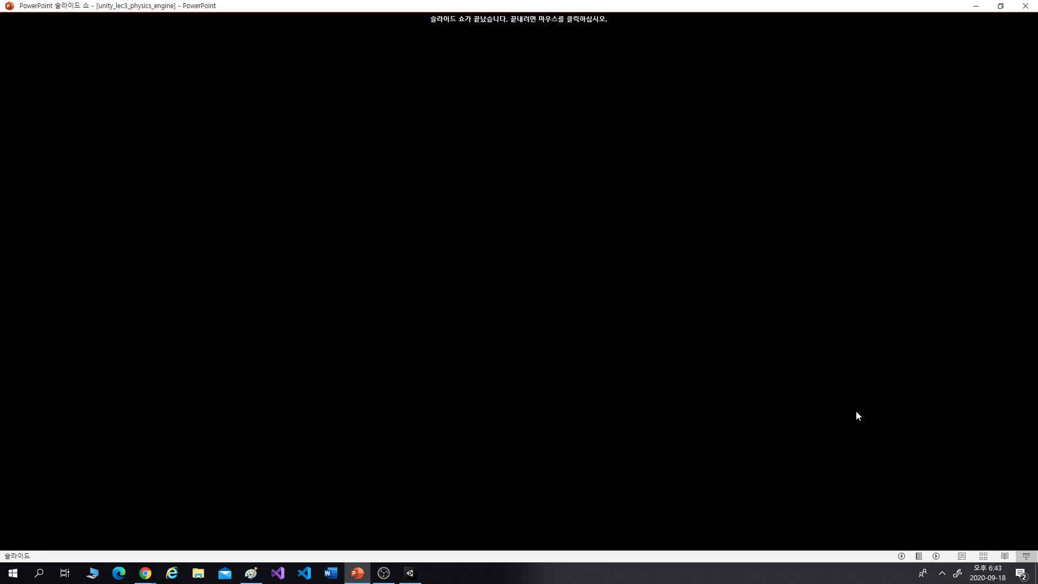
scroll(857, 412, up, 2)
scroll(856, 412, down, 1)
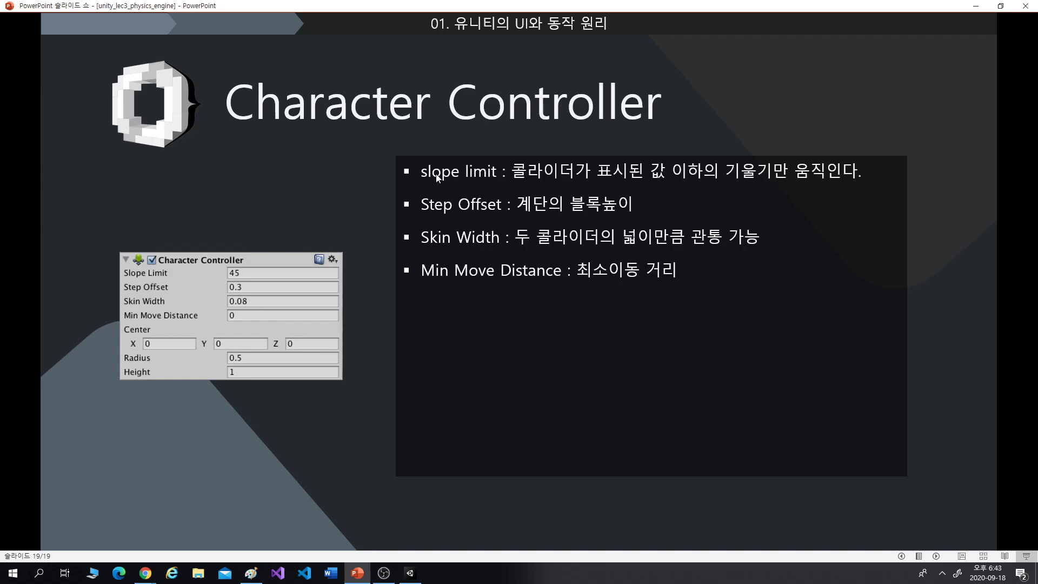
key(Left)
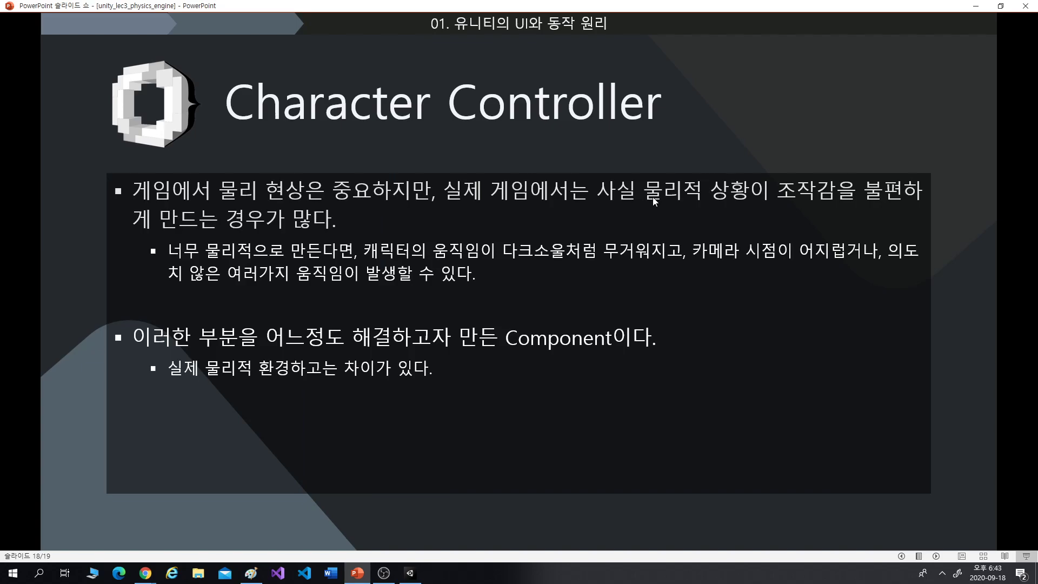
Go back to the title slide of the presentation and advance to the physics engine topic list on slide 3.
scroll(653, 202, up, 10)
scroll(654, 208, up, 7)
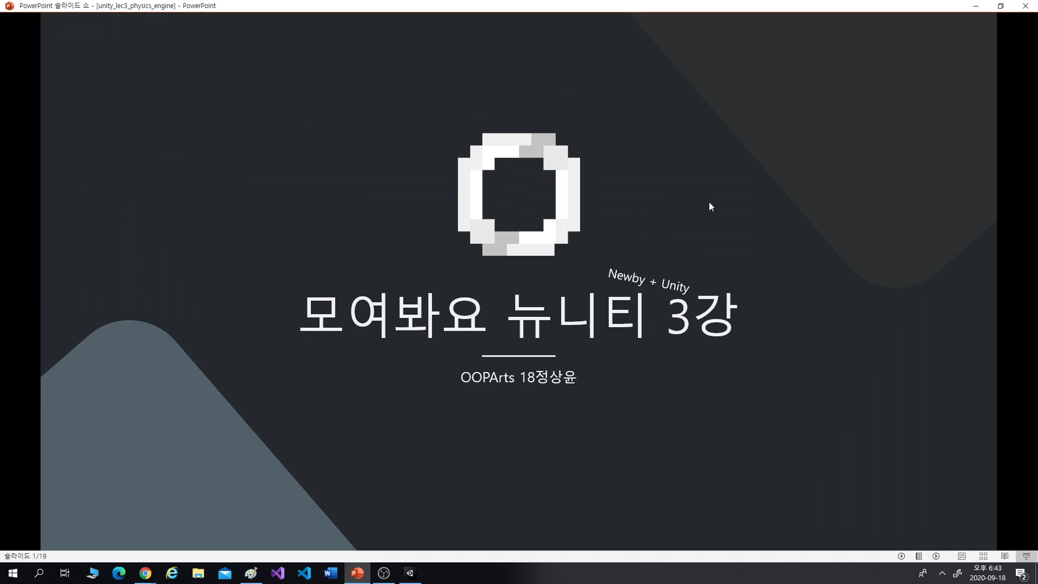
scroll(710, 204, down, 1)
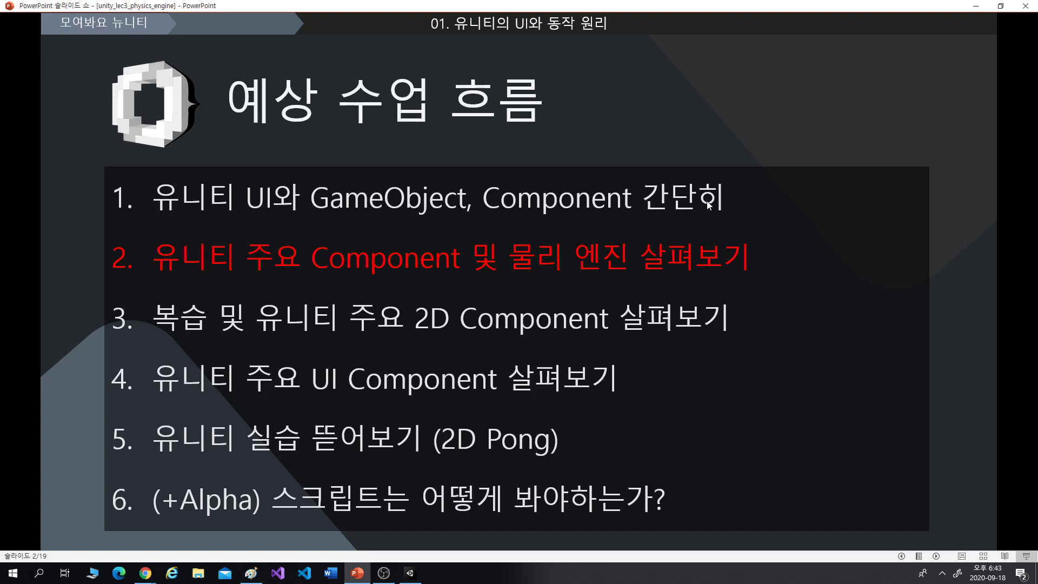
scroll(714, 274, down, 1)
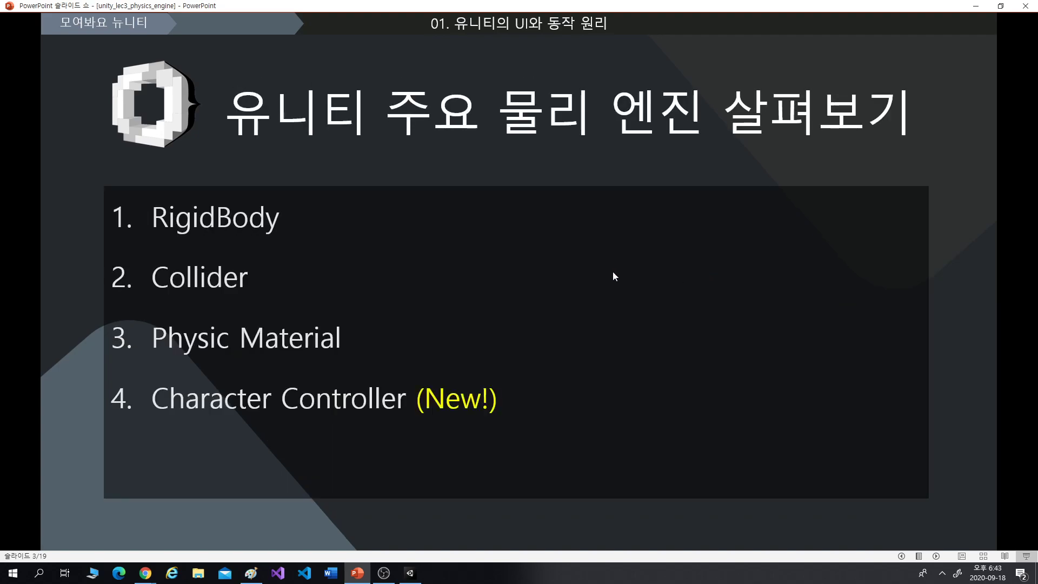